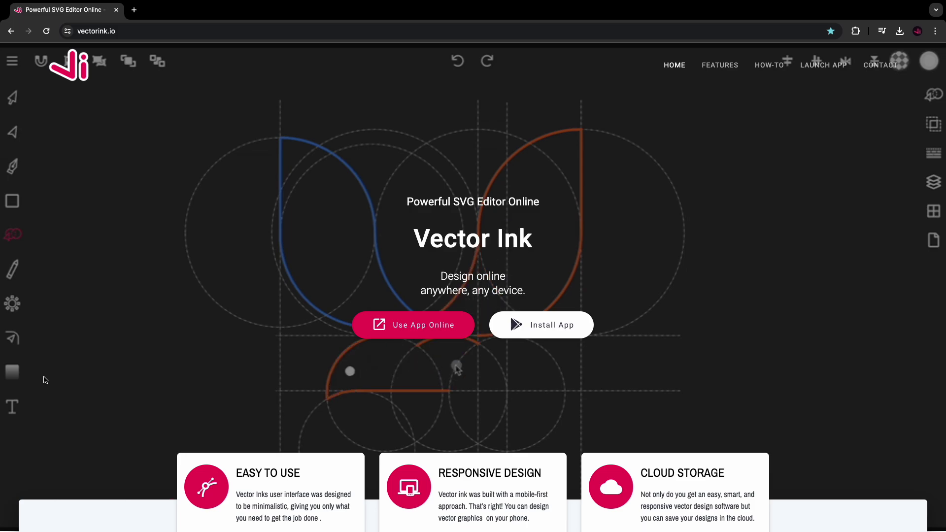
- Launch the online editor and create a new document at the default 700 × 700 px page size
left_click(383, 328)
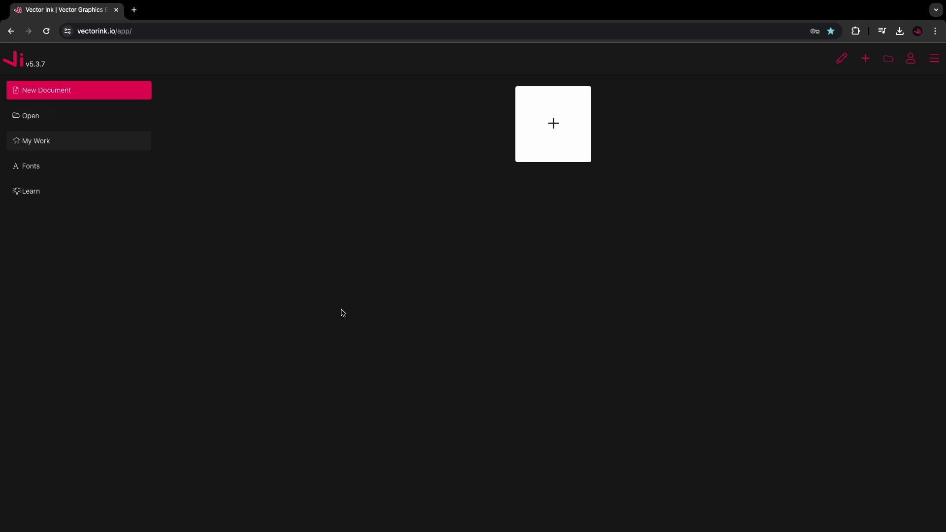
left_click(130, 95)
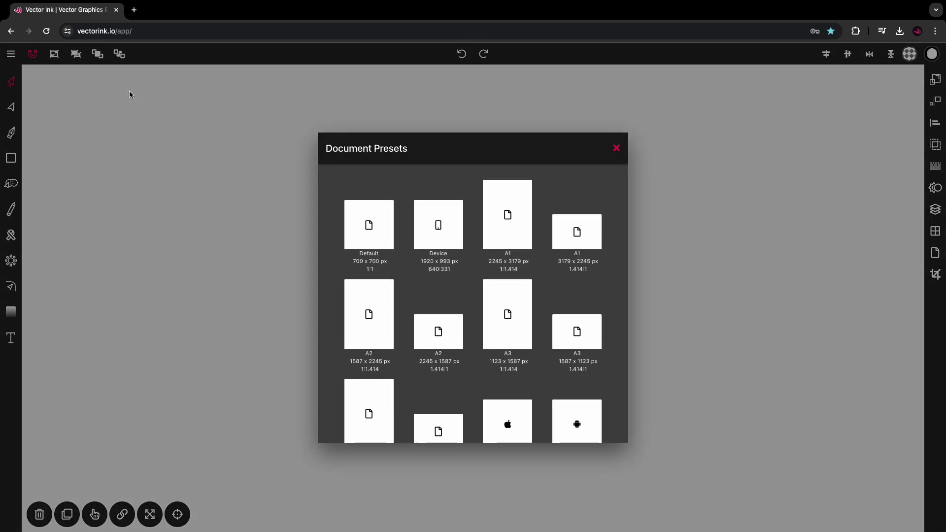
left_click(615, 148)
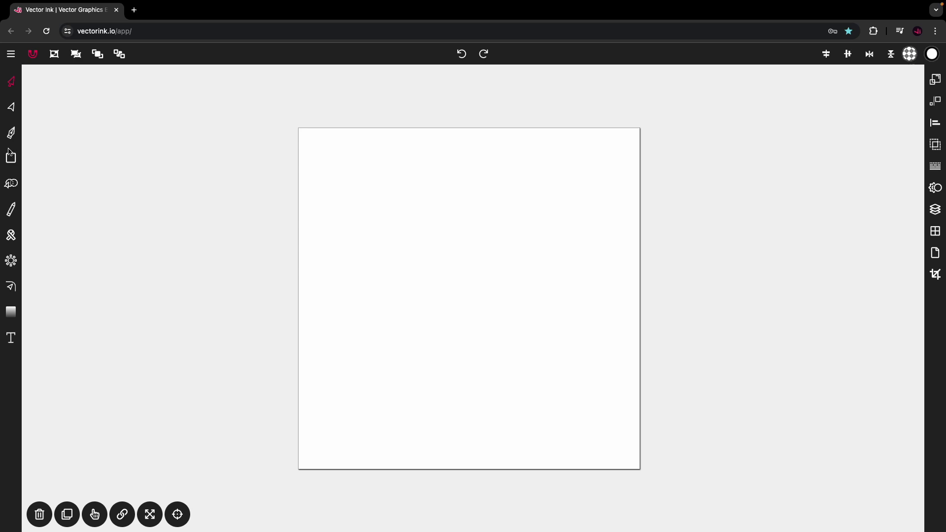
- Draw a large perfect circle with the Ellipse tool and Constrain enabled
left_click(11, 158)
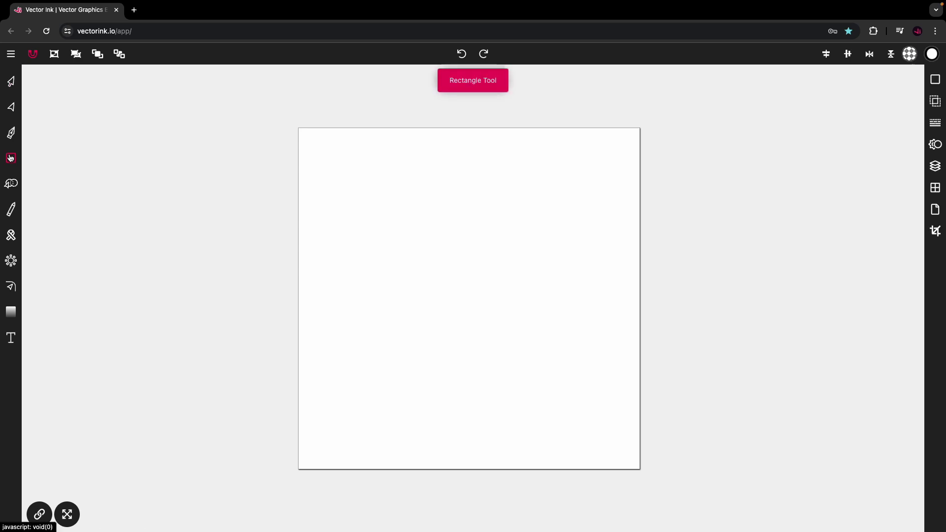
left_click(11, 158)
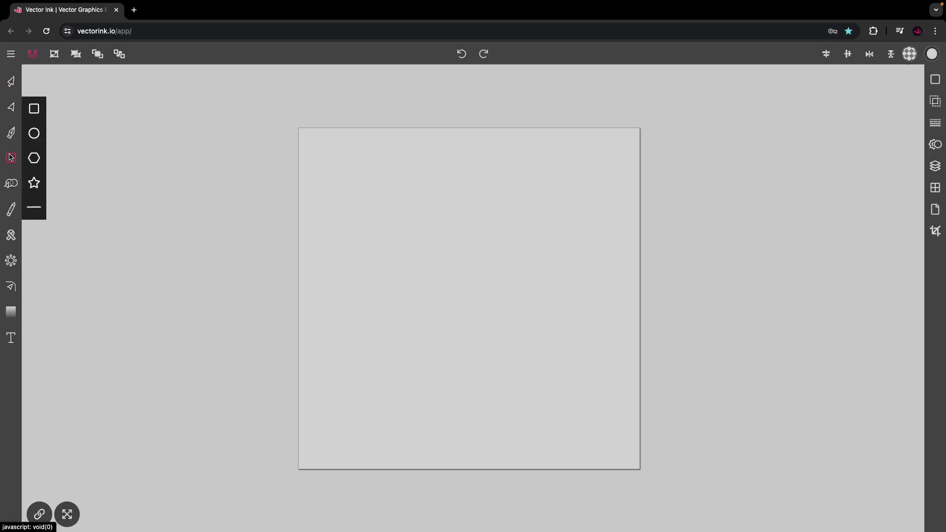
left_click(34, 134)
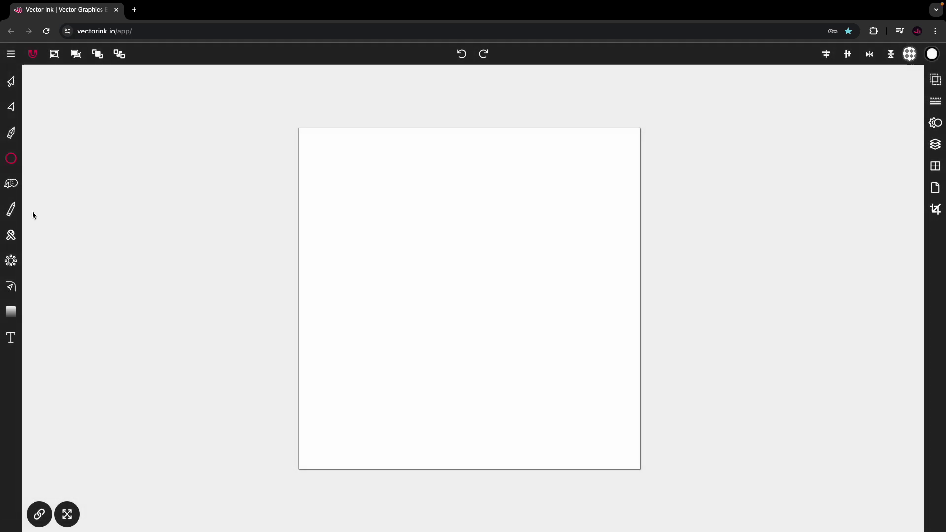
left_click(39, 515)
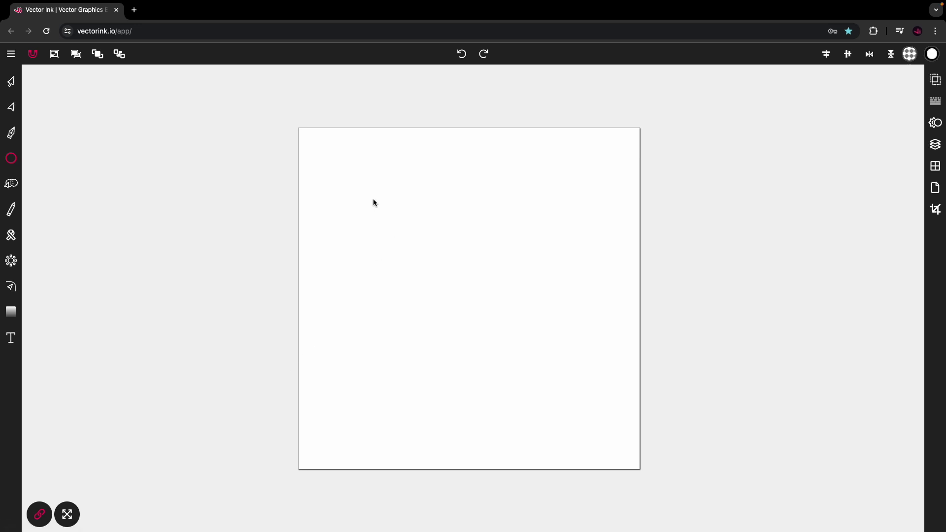
mouse_move(374, 201)
left_mouse_down()
mouse_move(549, 312)
mouse_move(536, 306)
left_mouse_up()
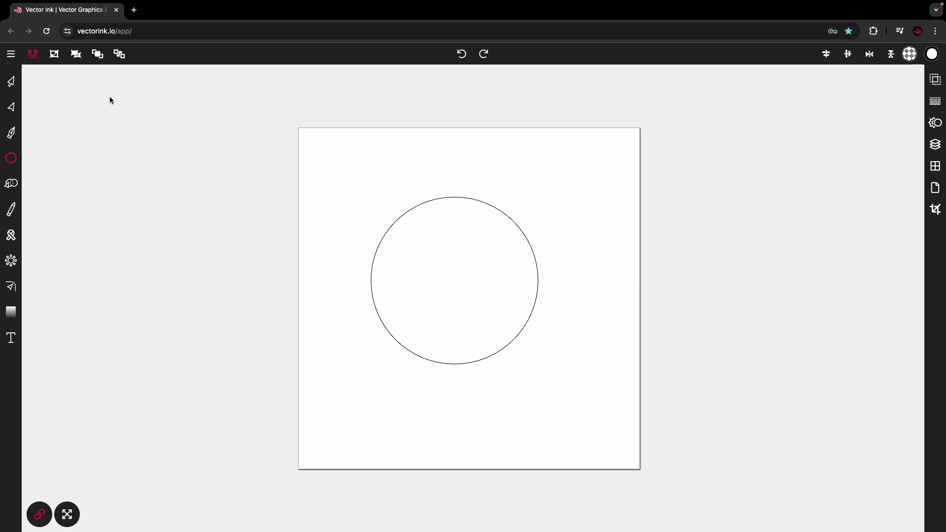
- Centre the circle horizontally and vertically on the page
left_click(17, 84)
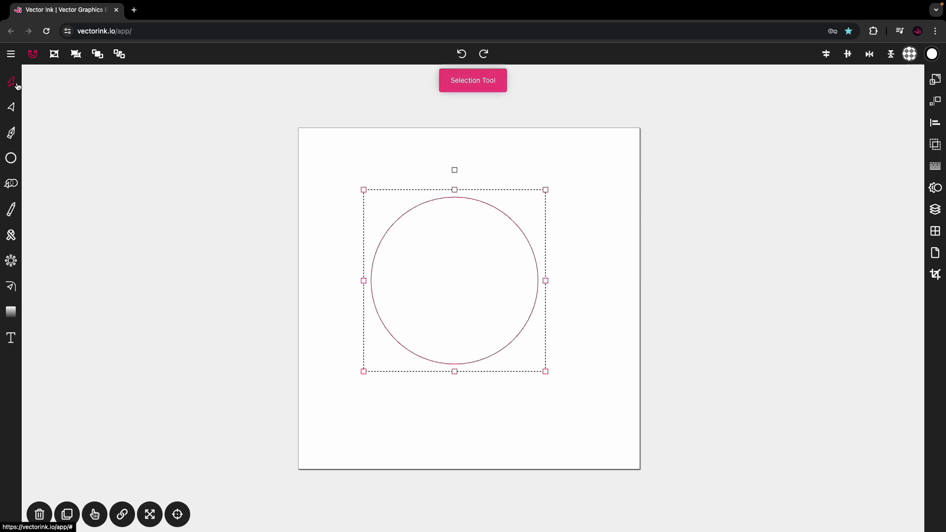
left_click(827, 58)
left_click(847, 56)
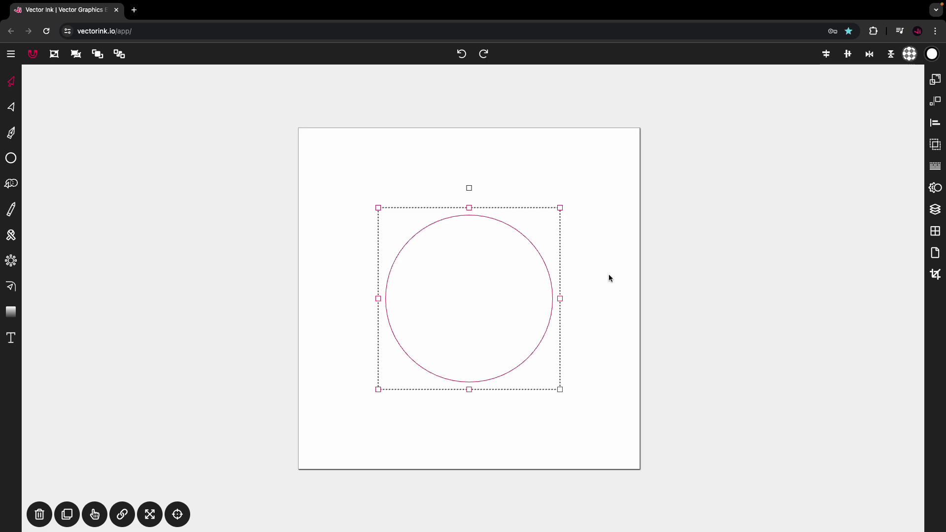
- Drag the circle's top anchor point upward with the Point tool to form the egg's peak
left_click(12, 109)
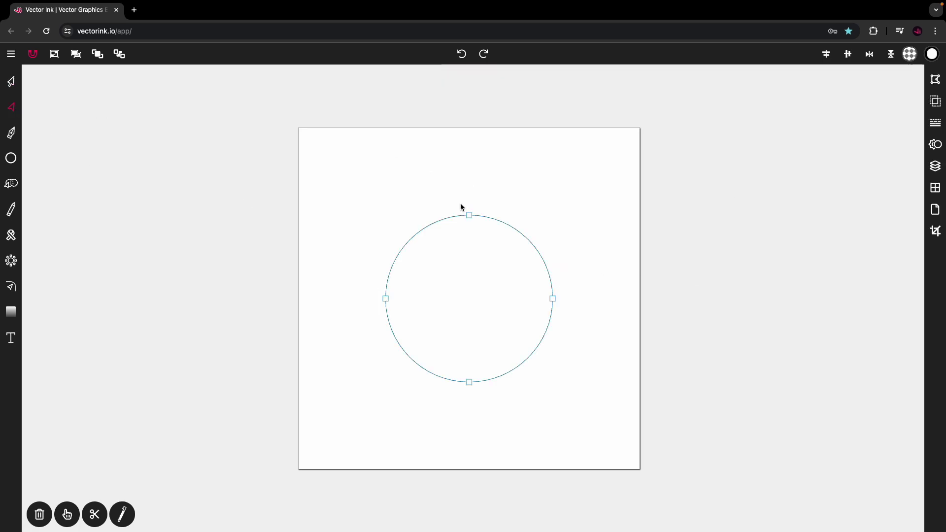
left_click(469, 215)
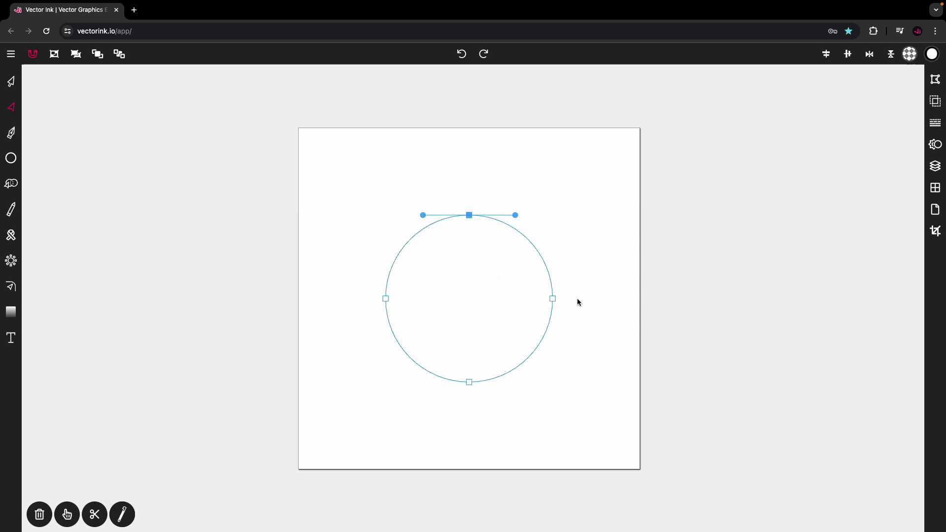
left_click_drag(586, 349, 588, 301)
left_click(593, 299)
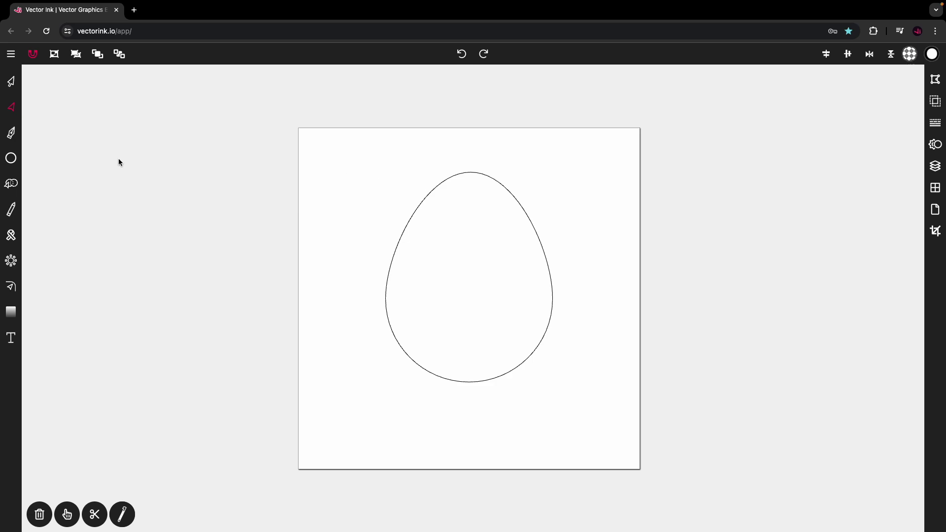
left_click(11, 159)
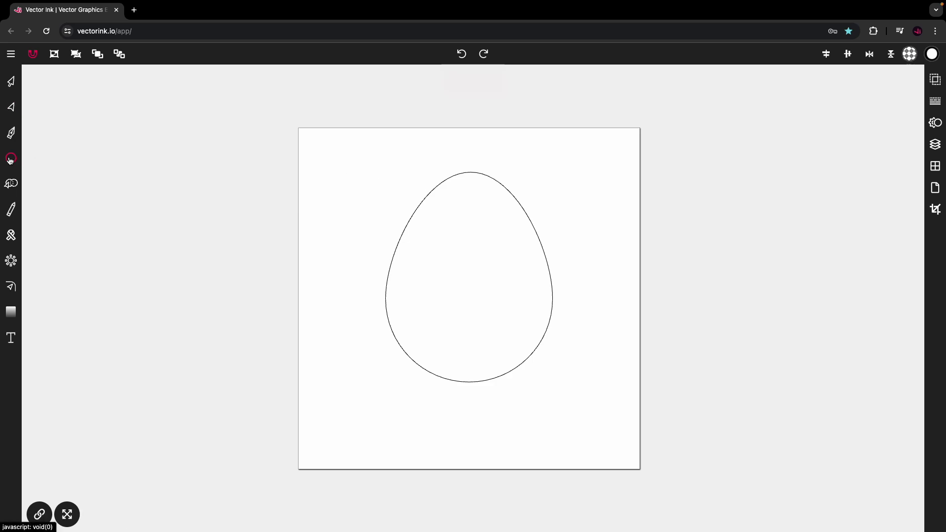
- Draw a horizontal straight line with the Line tool across the top of the egg
left_click(10, 160)
left_click(36, 211)
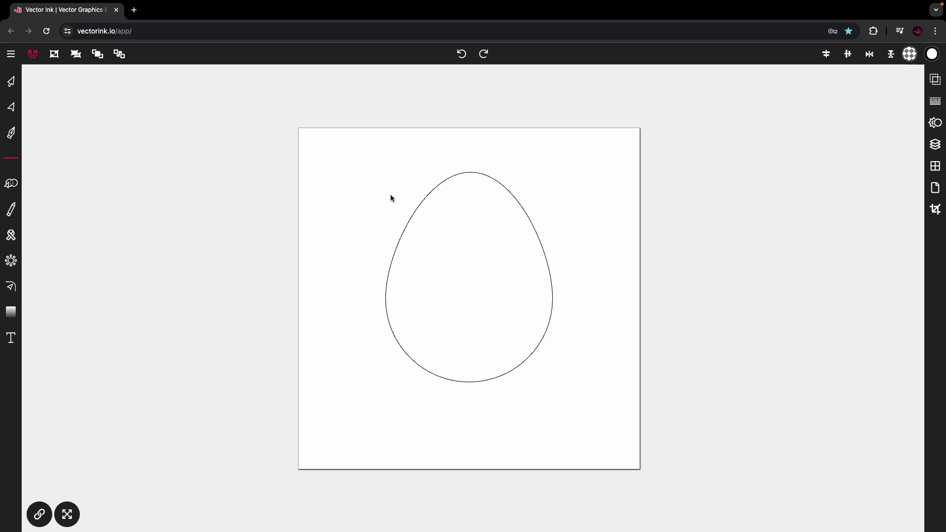
left_click_drag(390, 194, 573, 188)
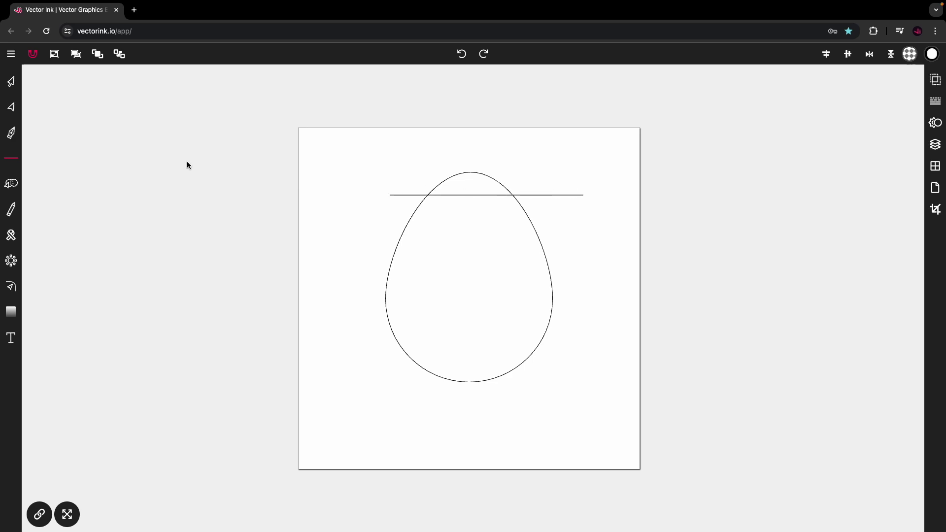
key("Escape")
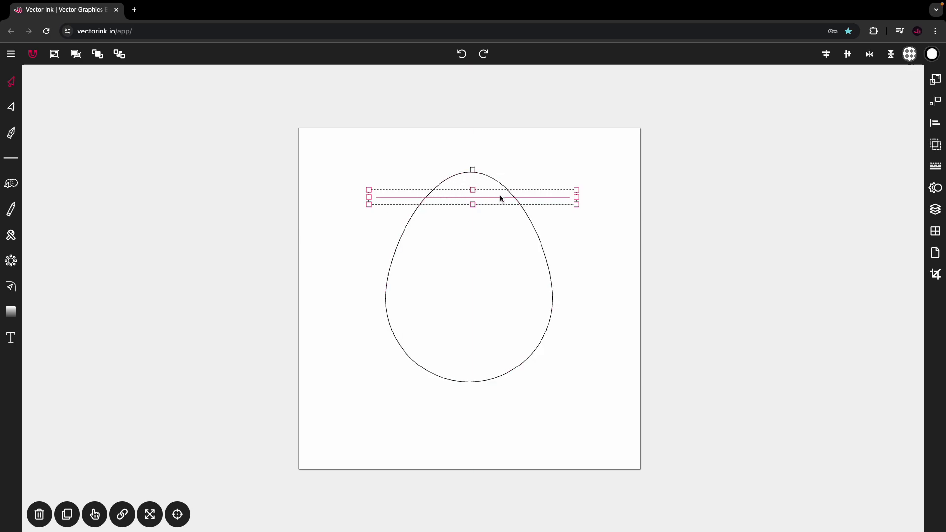
- Duplicate the line seven times, moving each copy lower until eight lines stripe the egg
left_click(67, 514)
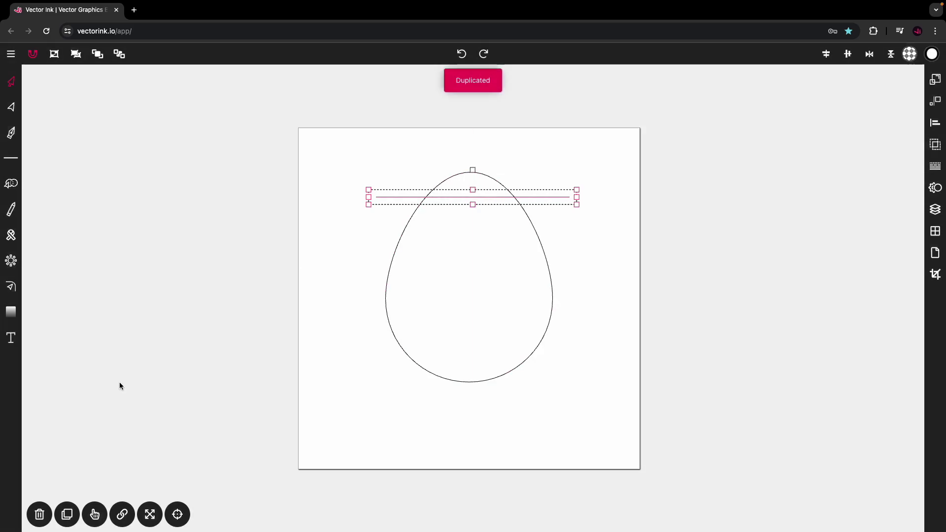
left_click_drag(166, 309, 166, 331)
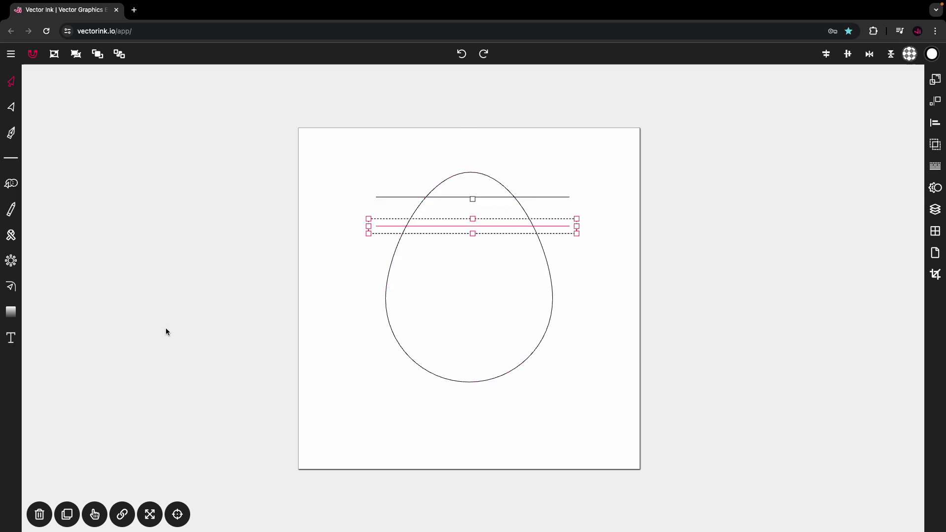
left_click(68, 514)
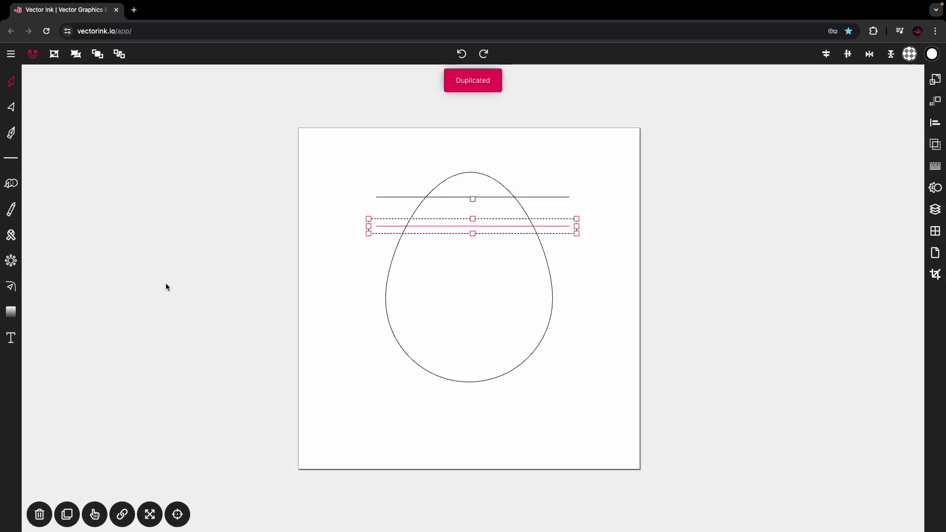
left_click_drag(165, 283, 165, 294)
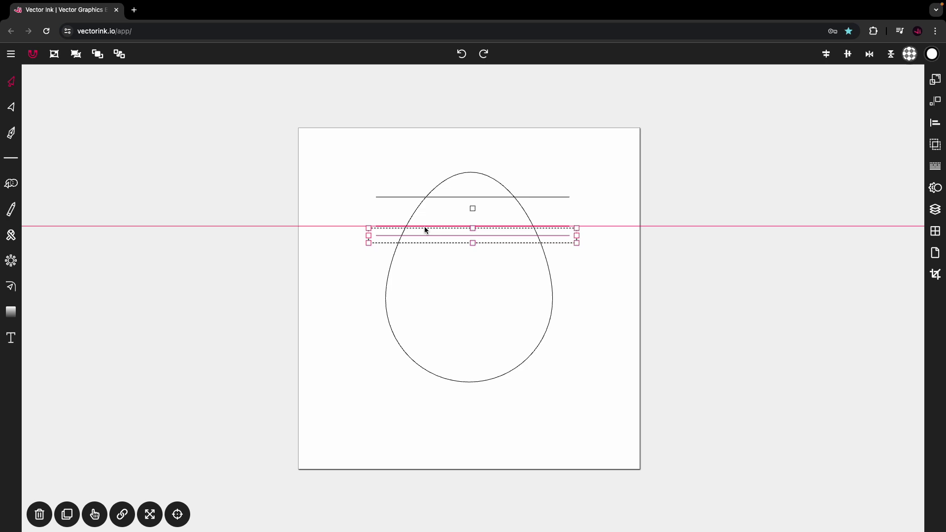
left_click(65, 516)
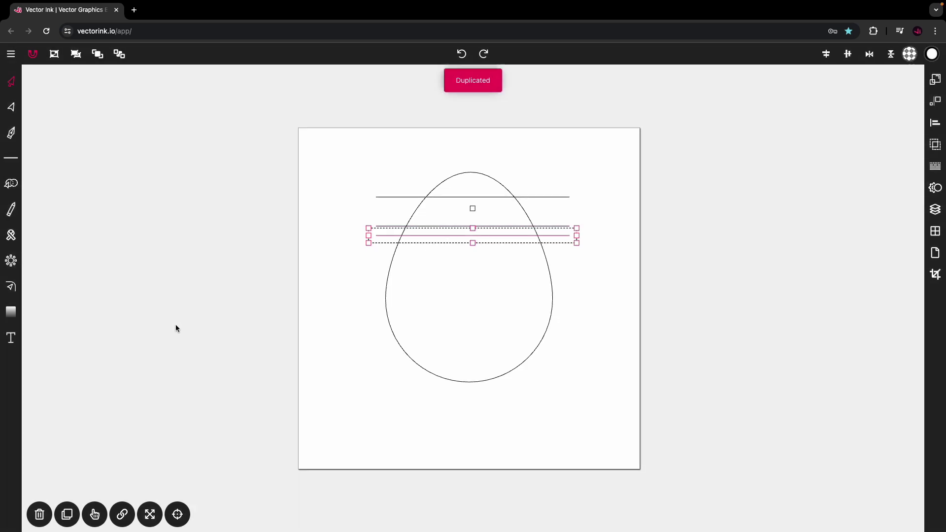
left_click_drag(175, 324, 148, 392)
left_click(68, 515)
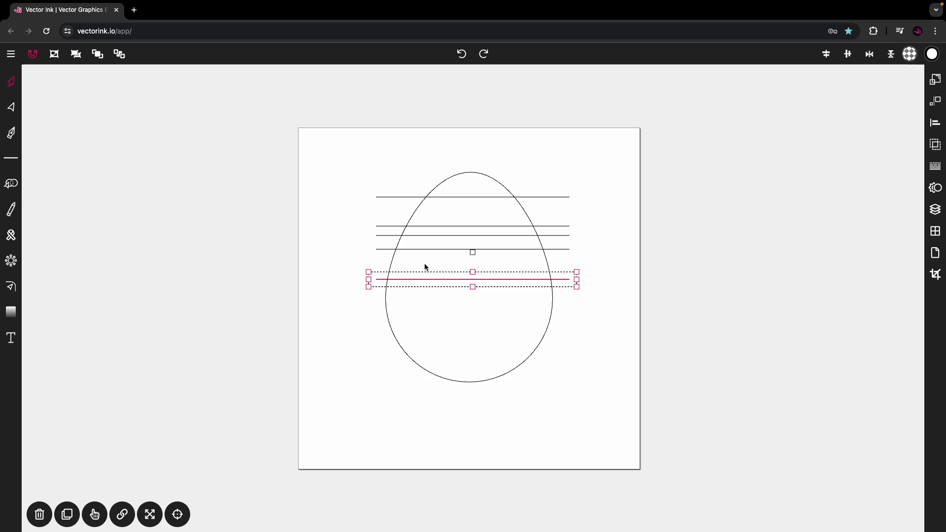
left_click(69, 512)
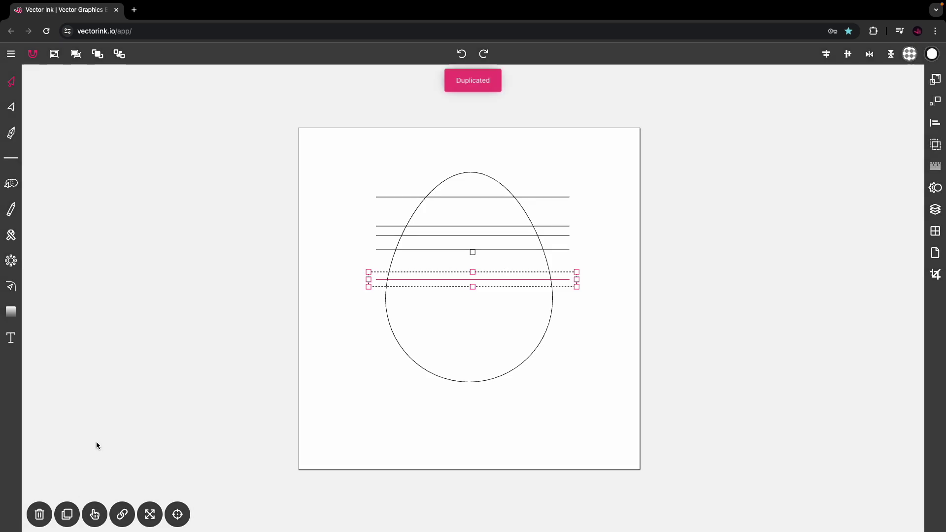
left_click_drag(173, 283, 179, 326)
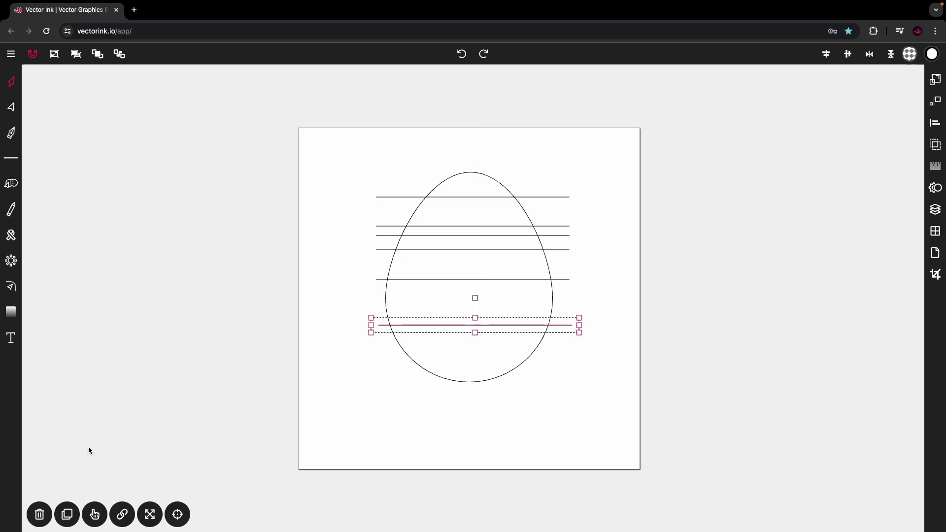
left_click(67, 514)
left_click_drag(122, 355, 104, 411)
left_click(67, 514)
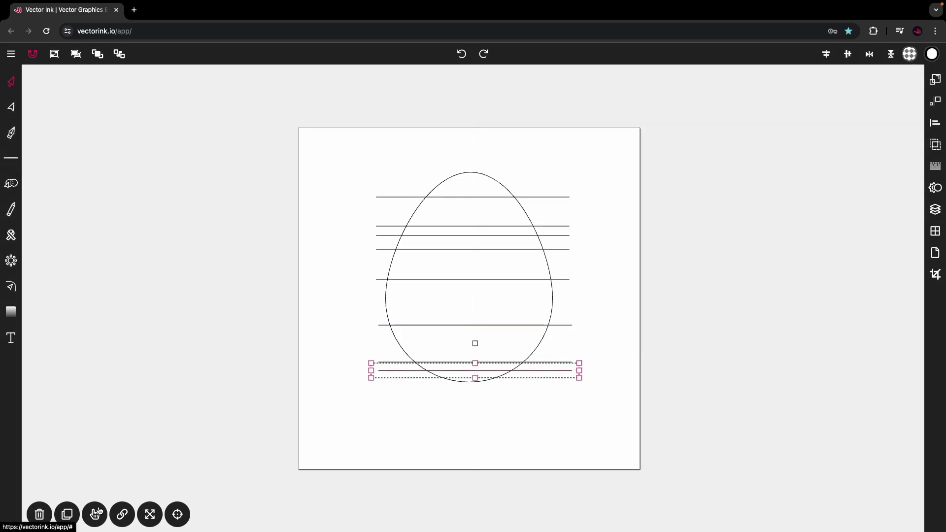
left_click(70, 512)
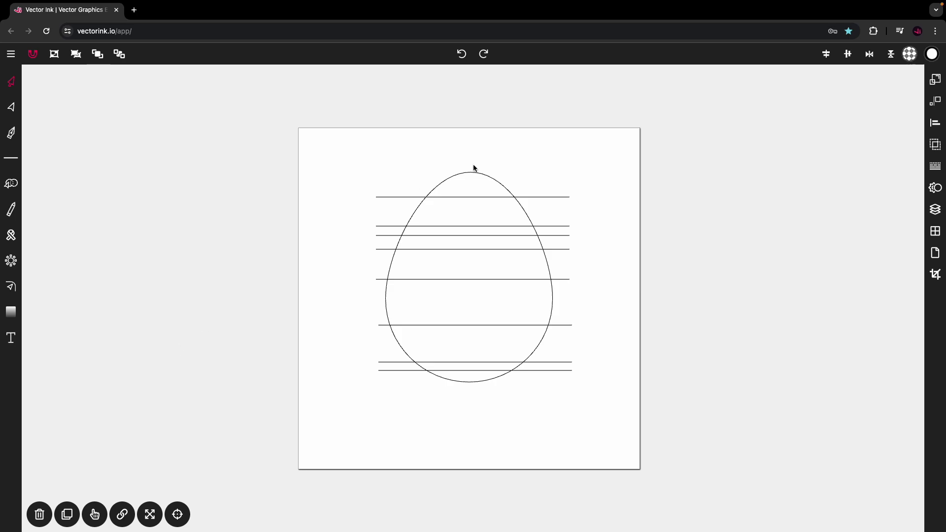
- Open the Fill Color panel and check the five-swatch palette from fce7d2 to eb5874
left_click(908, 55)
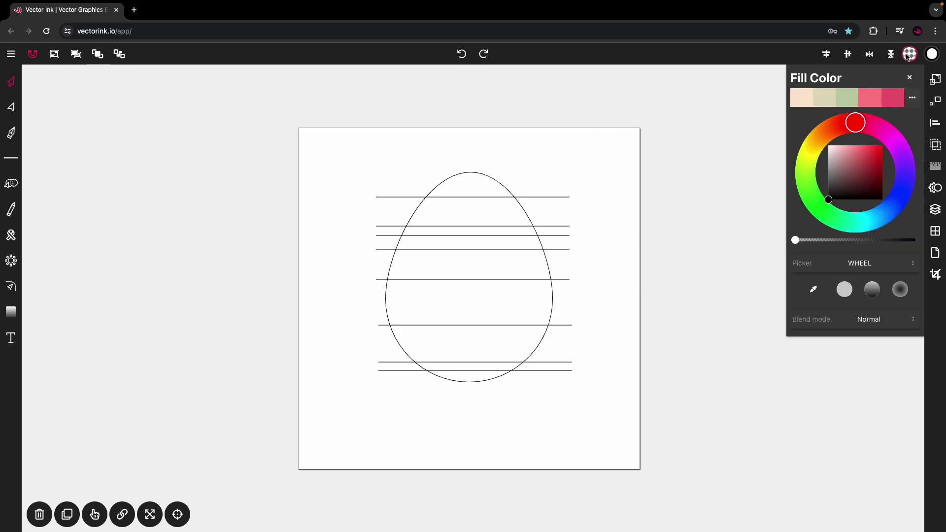
left_click(912, 97)
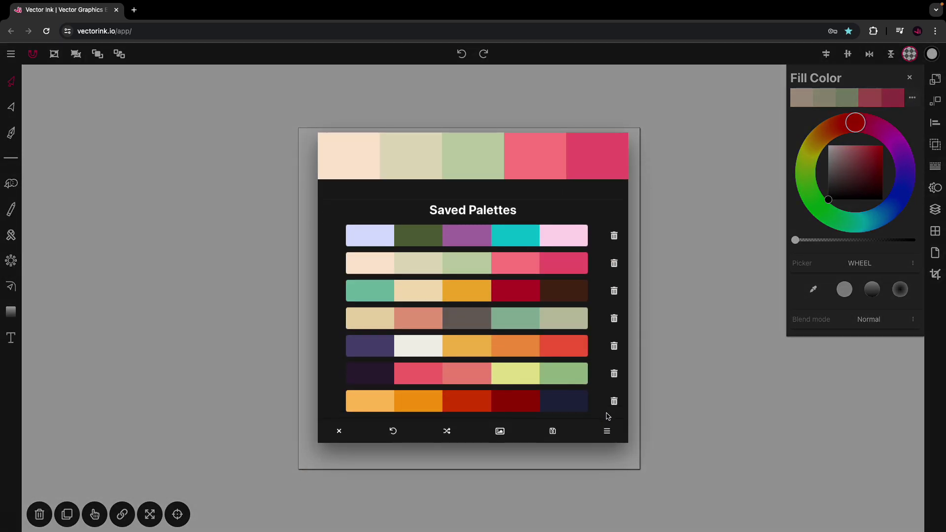
left_click(606, 432)
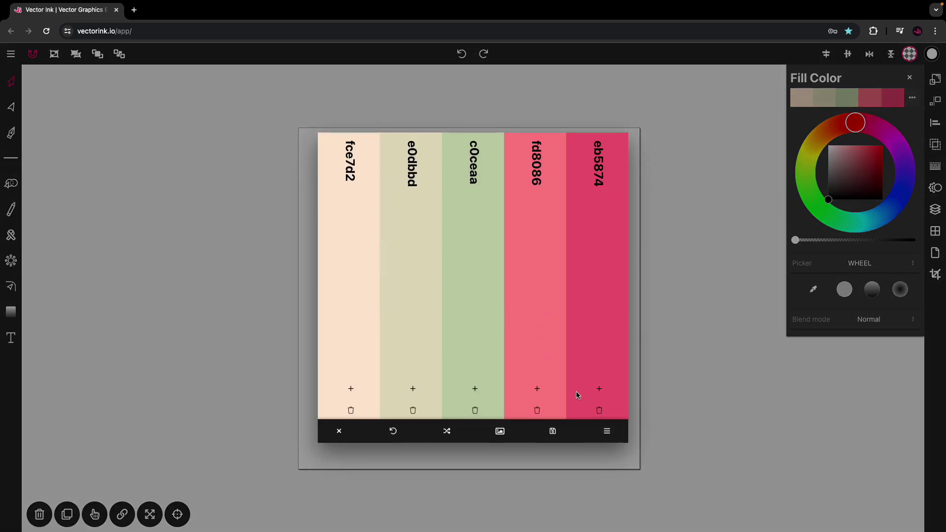
left_click(608, 431)
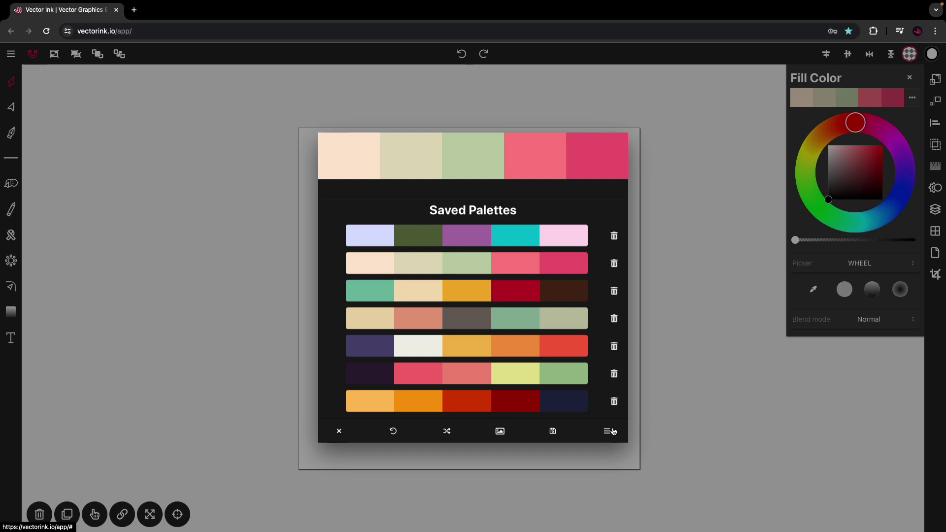
left_click(610, 431)
left_click(728, 292)
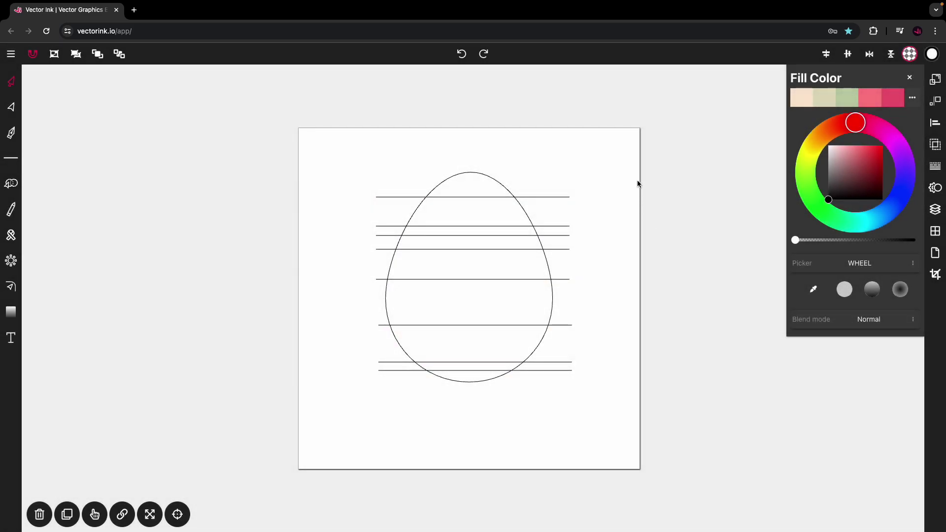
- Select the egg and lines, then Path Builder-fill the top cap, alternate bands and bottom cap pink
left_click_drag(634, 116, 271, 455)
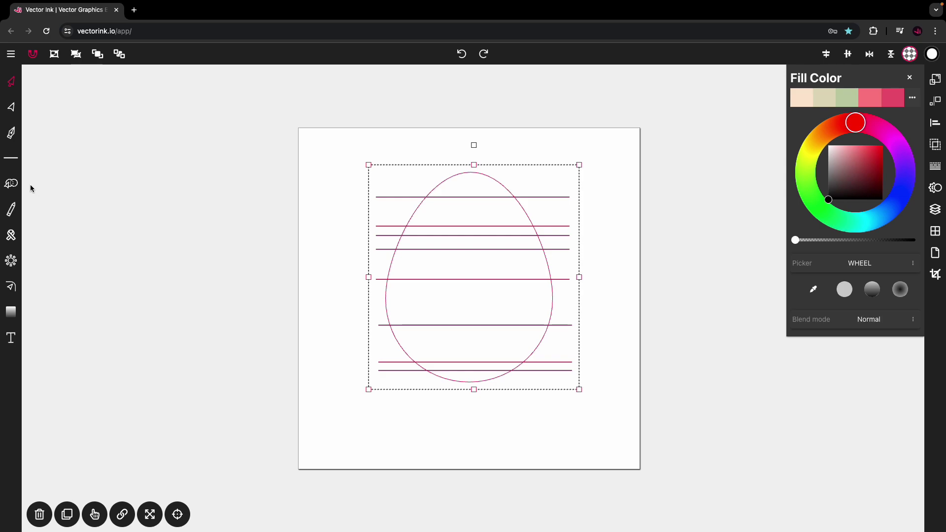
left_click(12, 183)
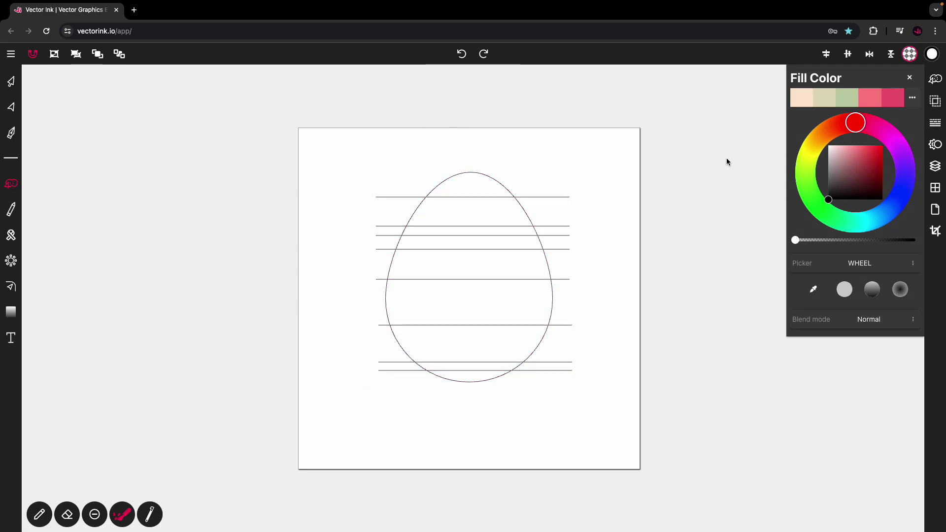
left_click(871, 98)
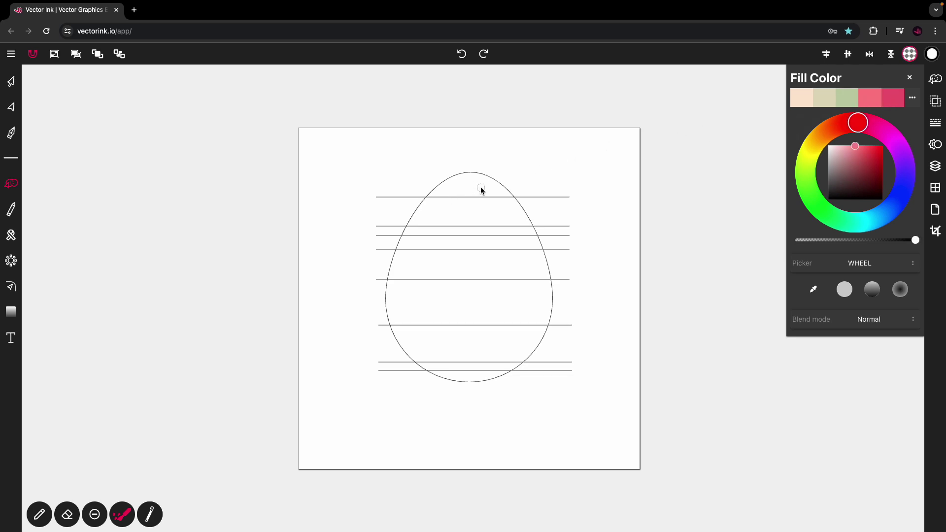
left_click(468, 188)
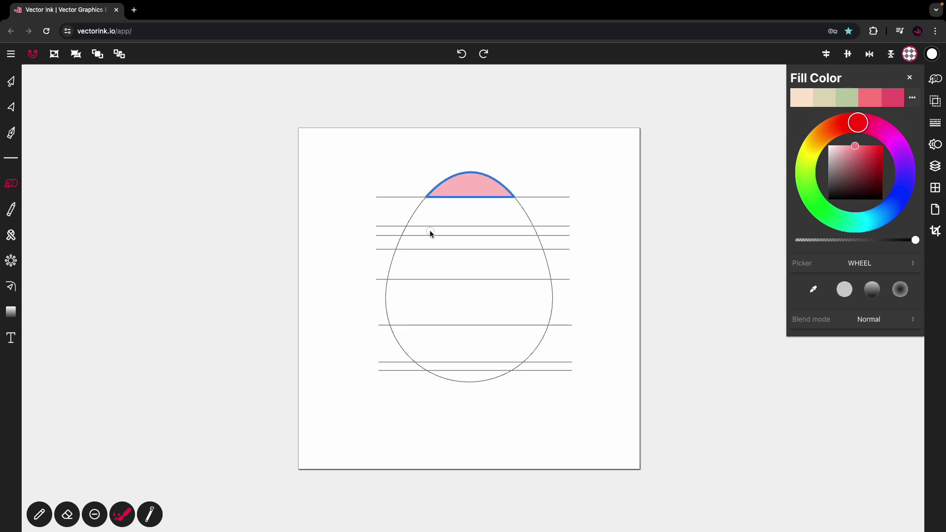
left_click(516, 234)
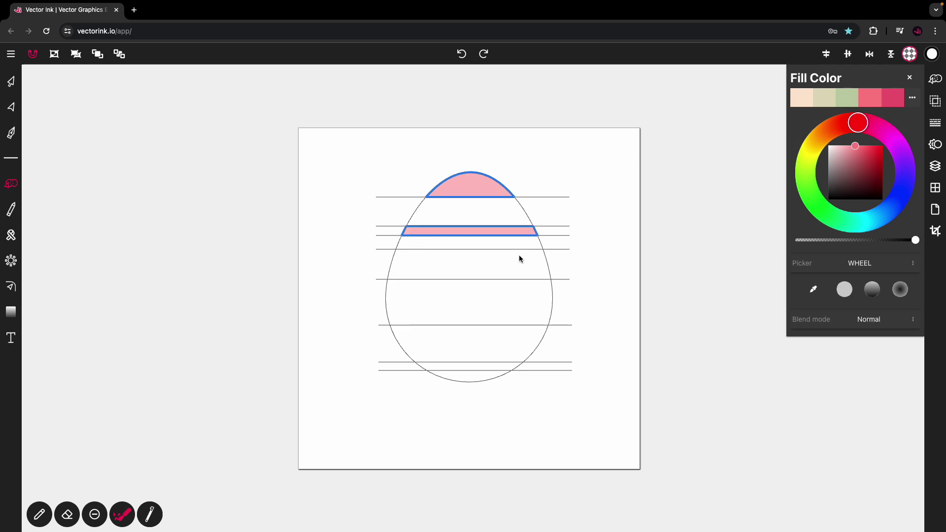
left_click(406, 264)
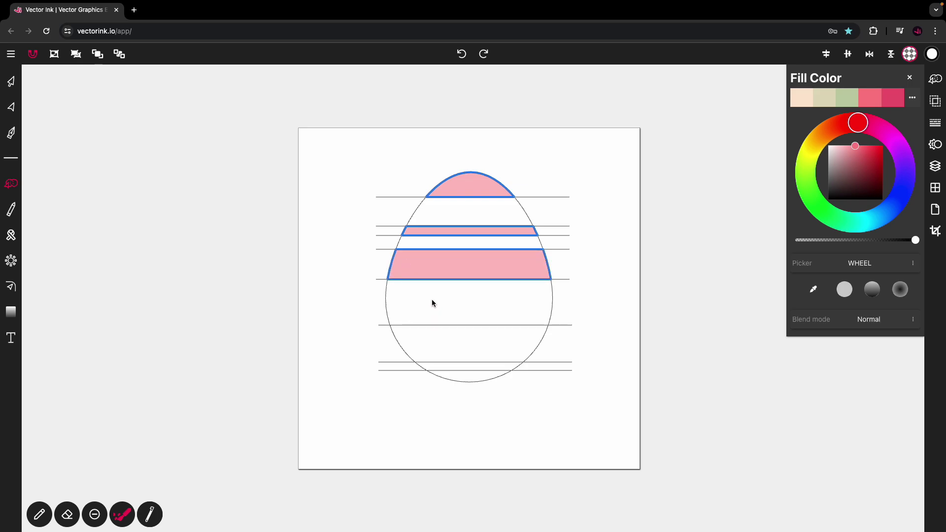
left_click(516, 339)
left_click(472, 379)
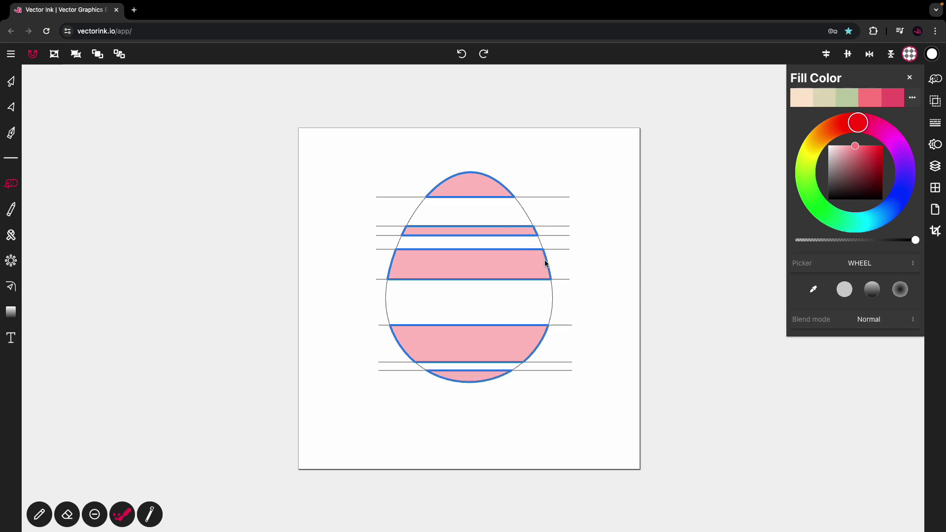
- Fill the remaining four bands with the peach palette colour
left_click(804, 103)
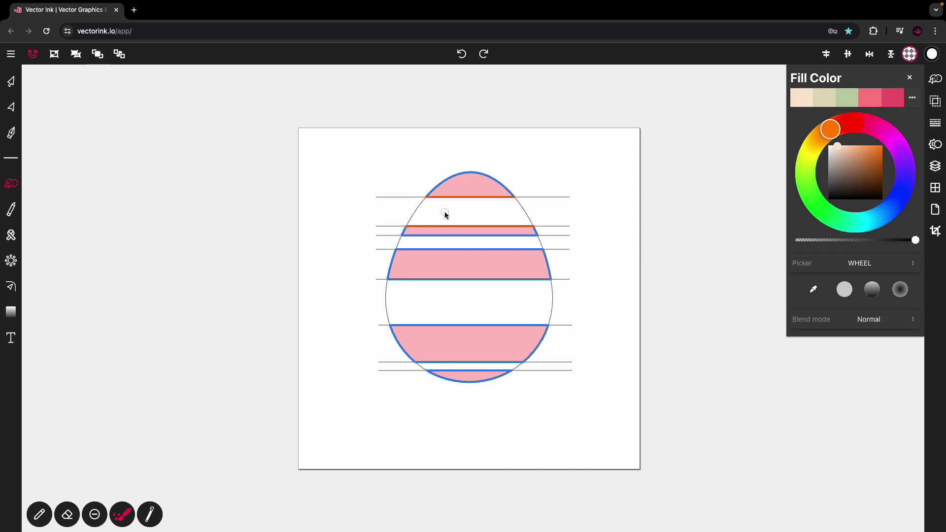
left_click(509, 214)
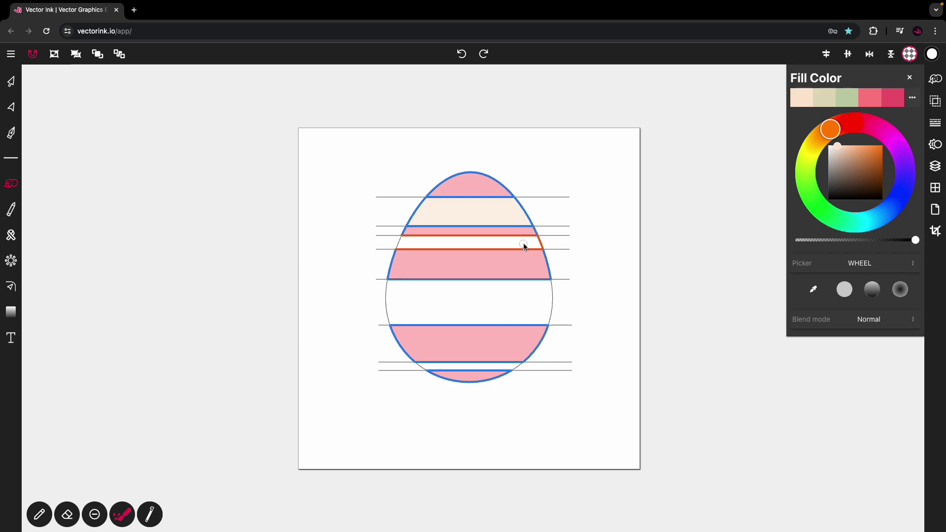
left_click(415, 247)
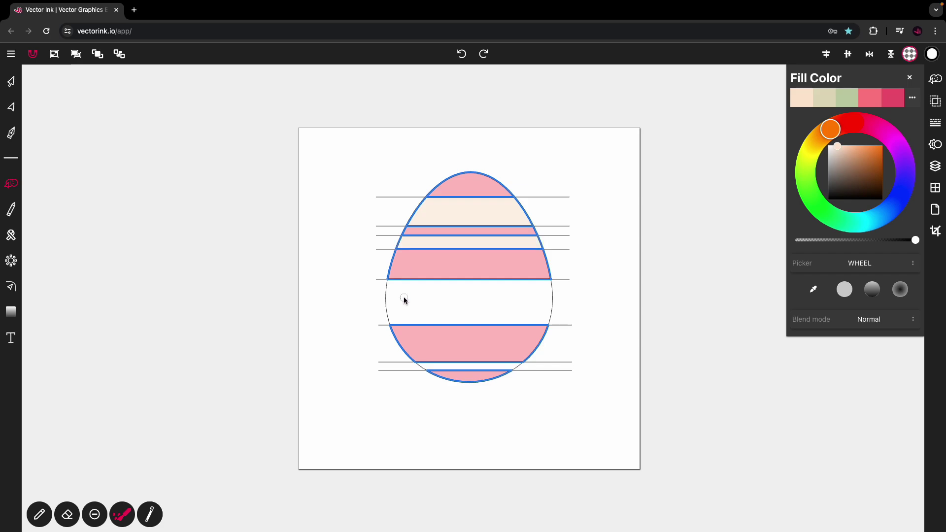
left_click(531, 301)
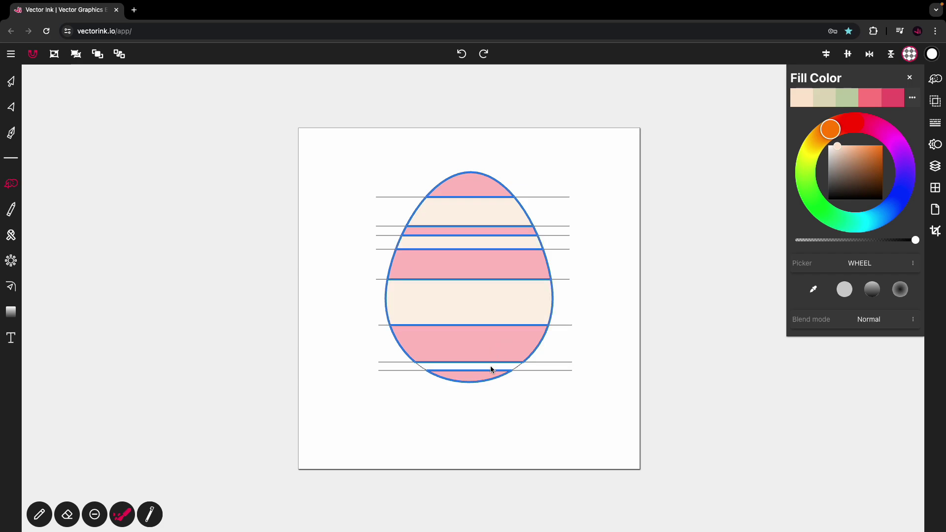
left_click(428, 368)
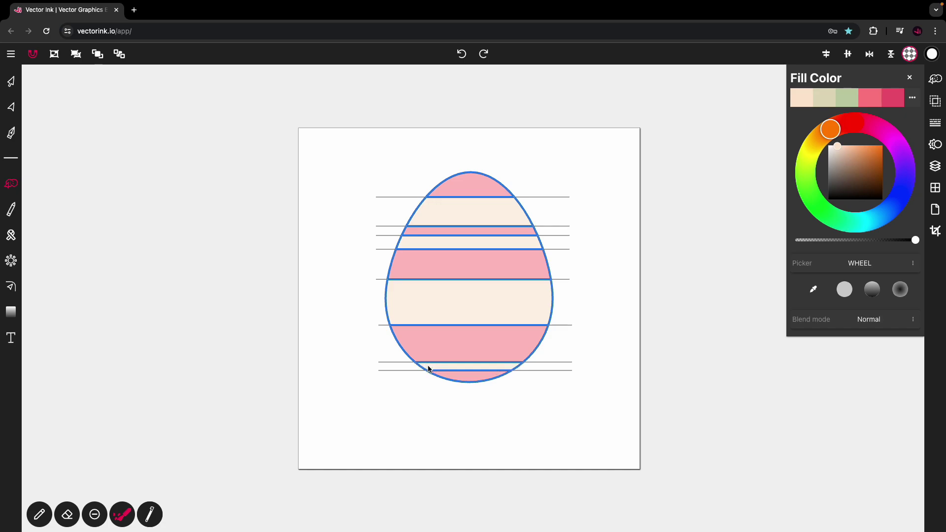
- Deselect the striped egg and switch to the Ellipse tool
left_click(12, 82)
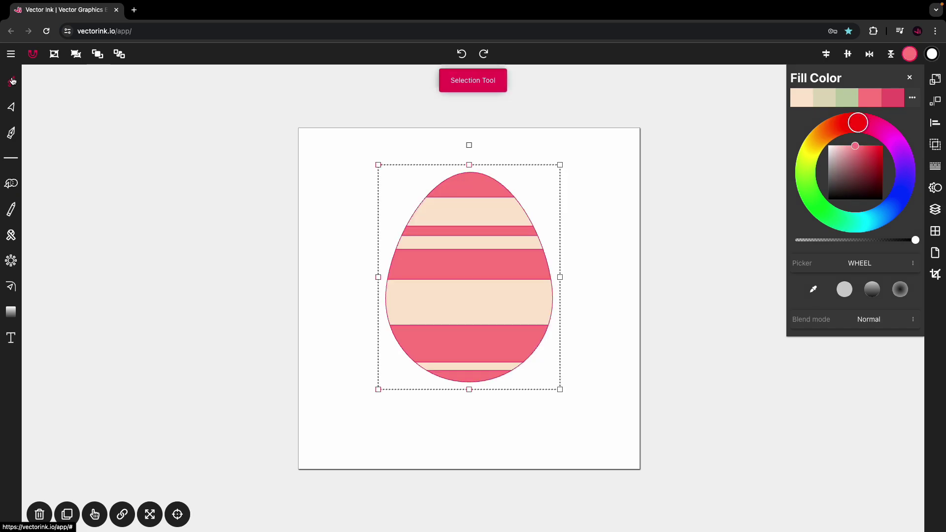
left_click(267, 202)
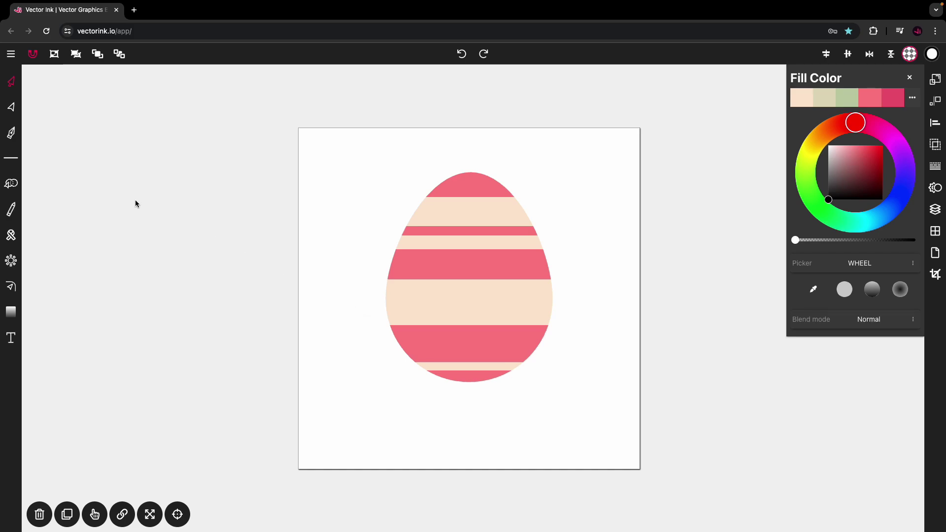
left_click(11, 160)
left_click(12, 161)
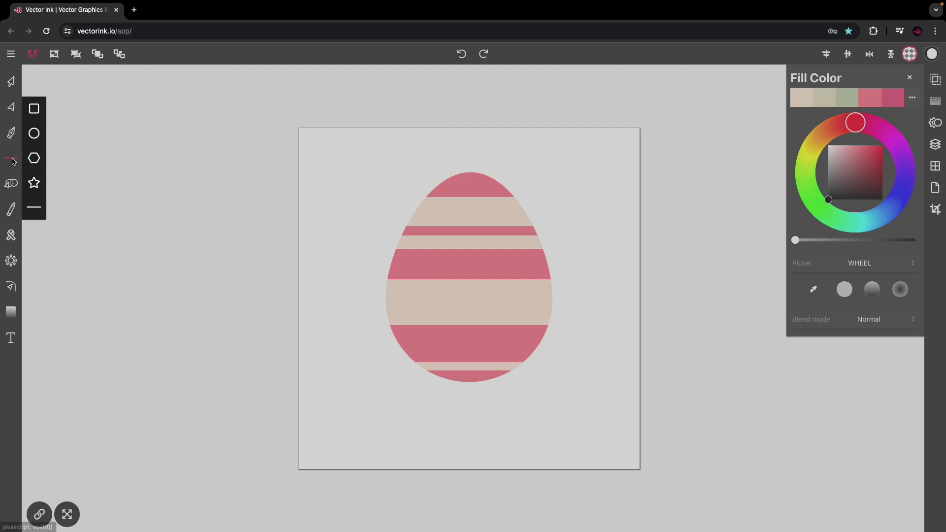
left_click(32, 133)
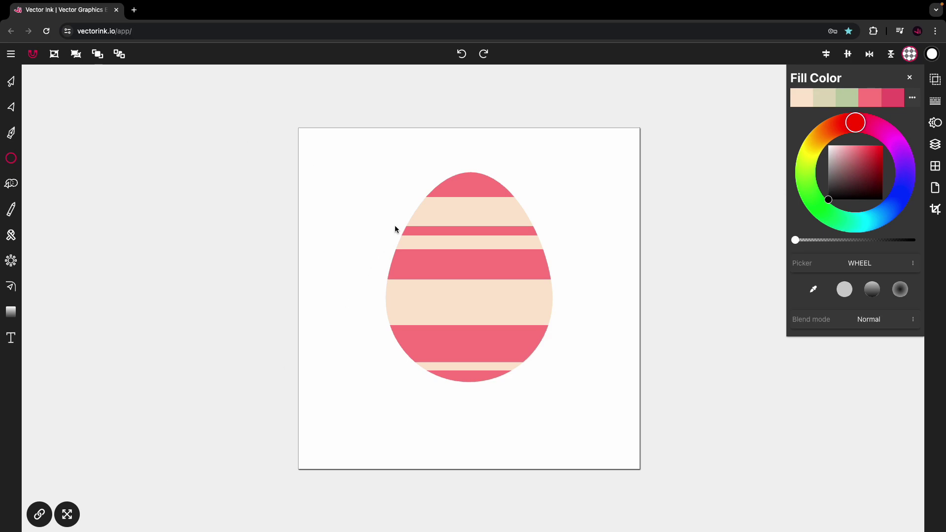
- Draw a tall ellipse over the egg, then shift and resize it to cover the left two-thirds
left_click_drag(385, 159, 524, 404)
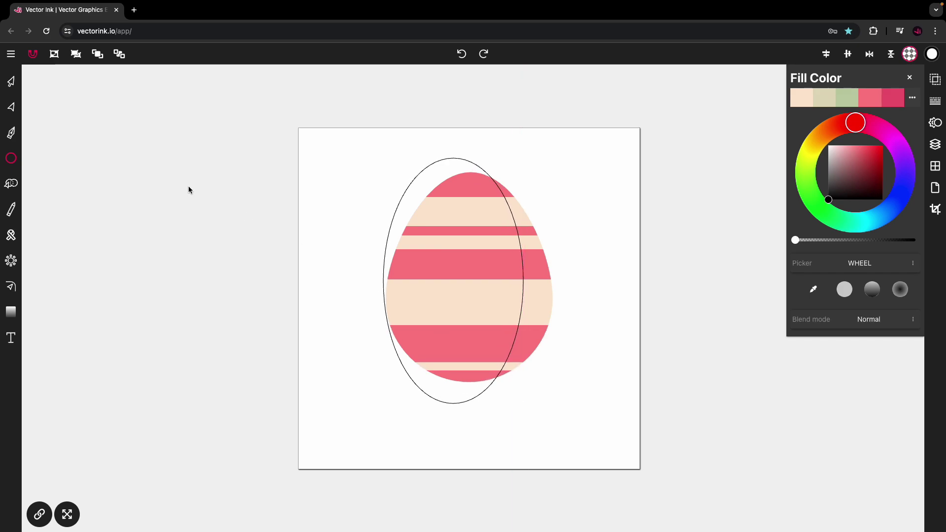
left_click(13, 81)
left_click_drag(453, 281, 430, 279)
left_click_drag(428, 131, 420, 195)
left_click_drag(431, 164, 432, 160)
left_click_drag(389, 220, 394, 217)
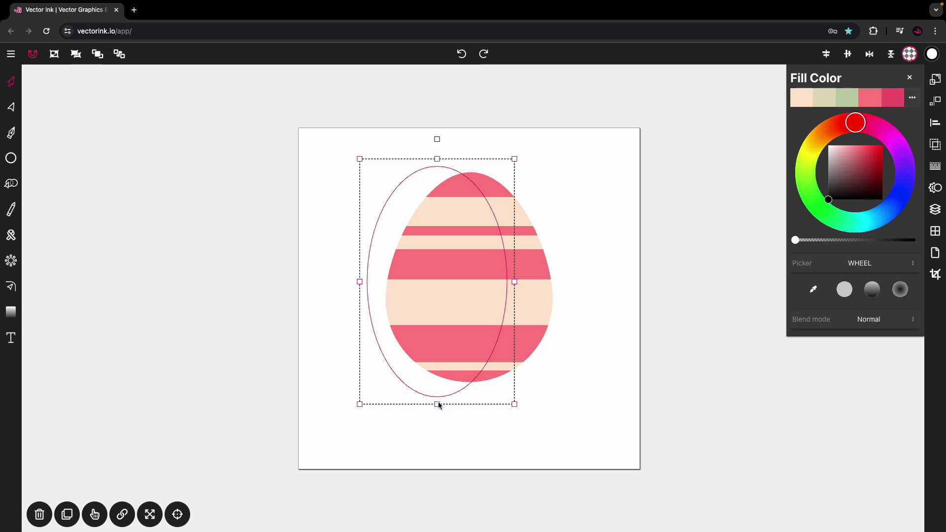
left_click_drag(437, 403, 437, 397)
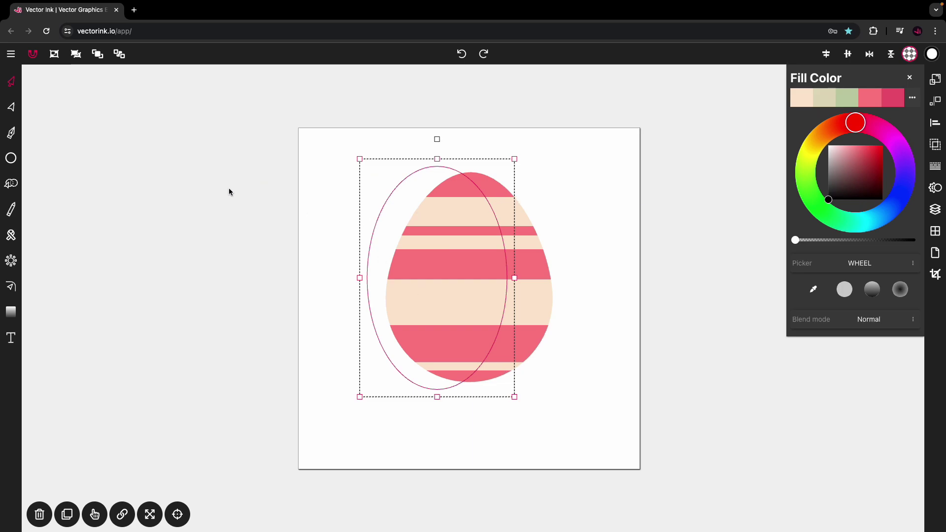
- Path Builder-drag over the egg's right regions outside the ellipse to form a separate white crescent
left_click(12, 185)
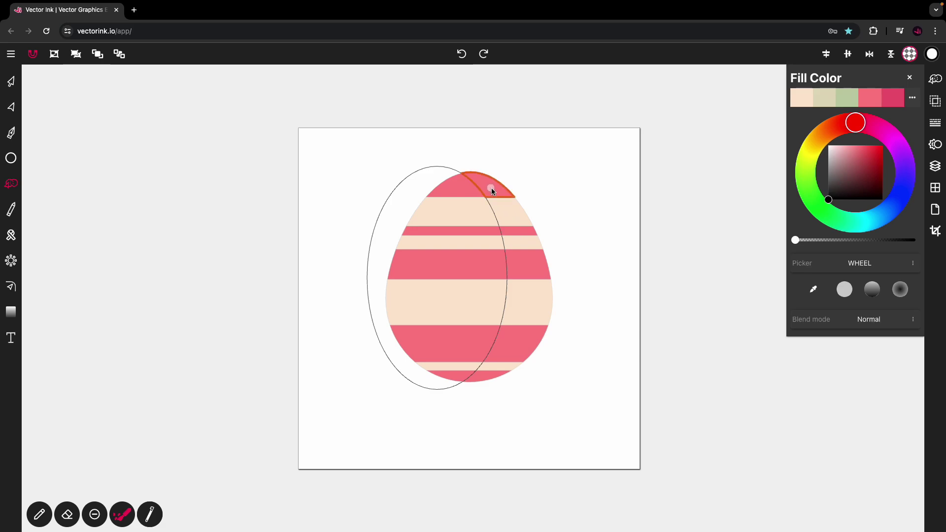
left_click_drag(491, 186, 507, 208)
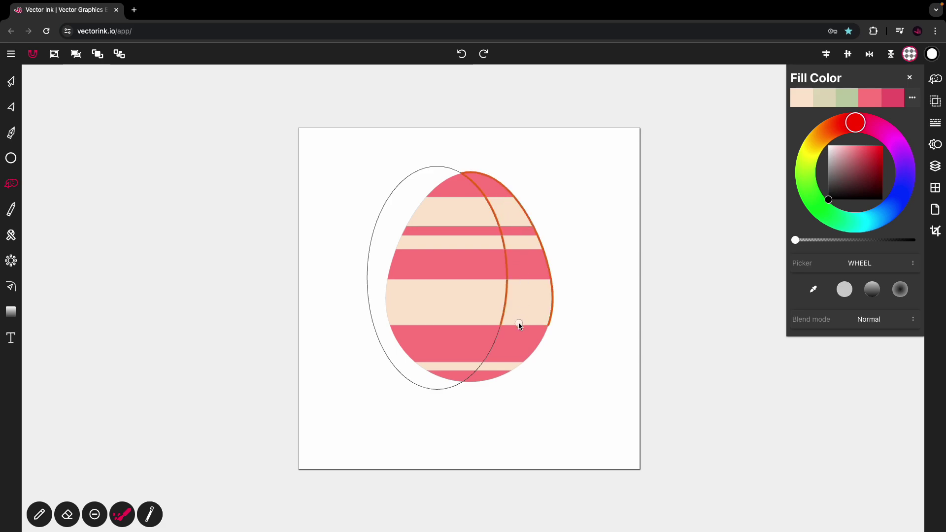
left_click_drag(520, 325, 492, 373)
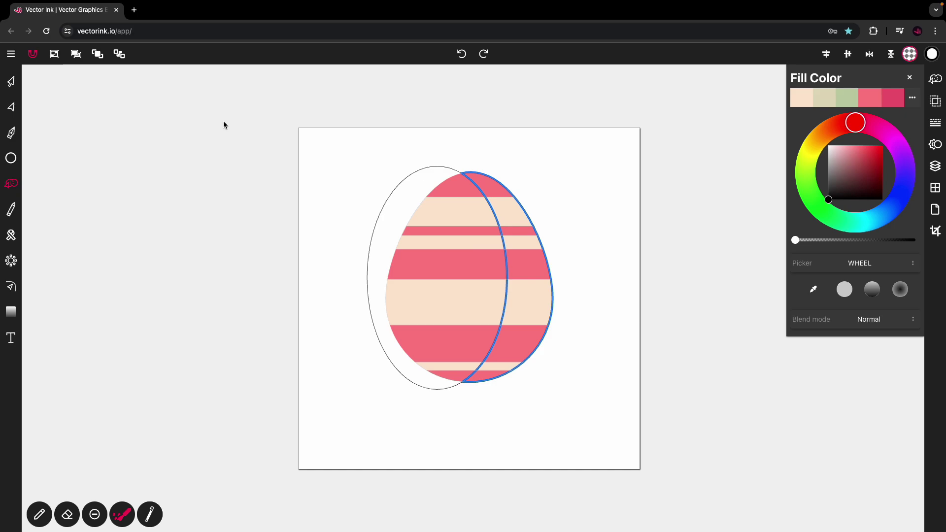
left_click(11, 82)
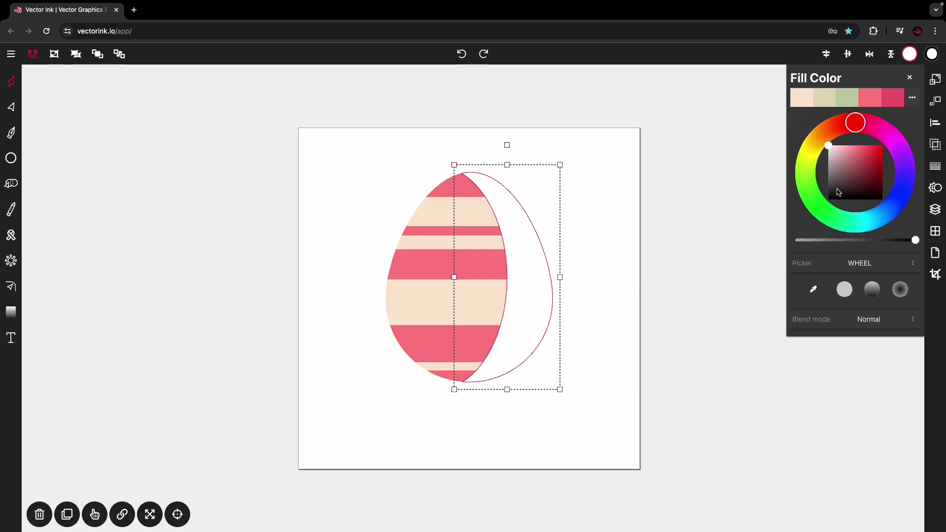
- Fill the egg's right crescent with low-opacity black and give it a 0 stroke width
mouse_move(839, 192)
left_mouse_down()
mouse_move(821, 217)
mouse_move(838, 241)
mouse_move(795, 241)
left_mouse_up()
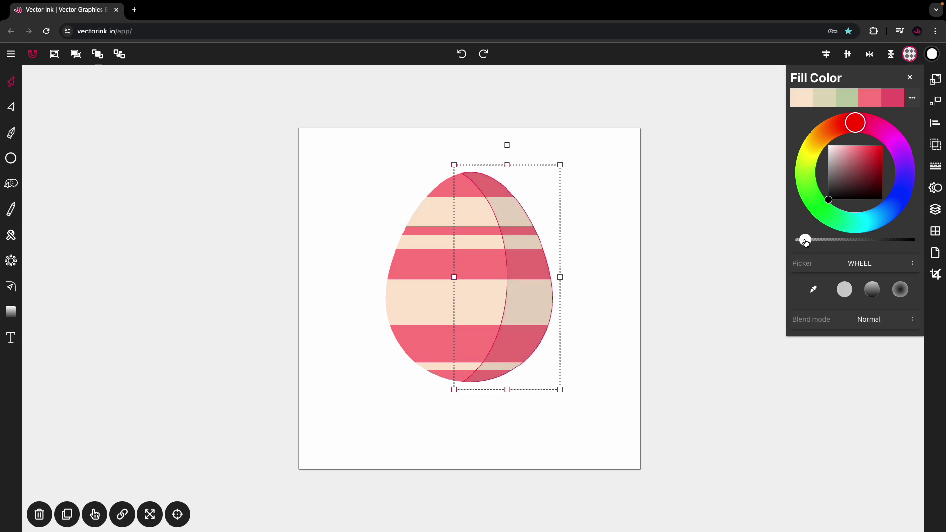
left_click(682, 233)
left_click(511, 300)
left_click(935, 166)
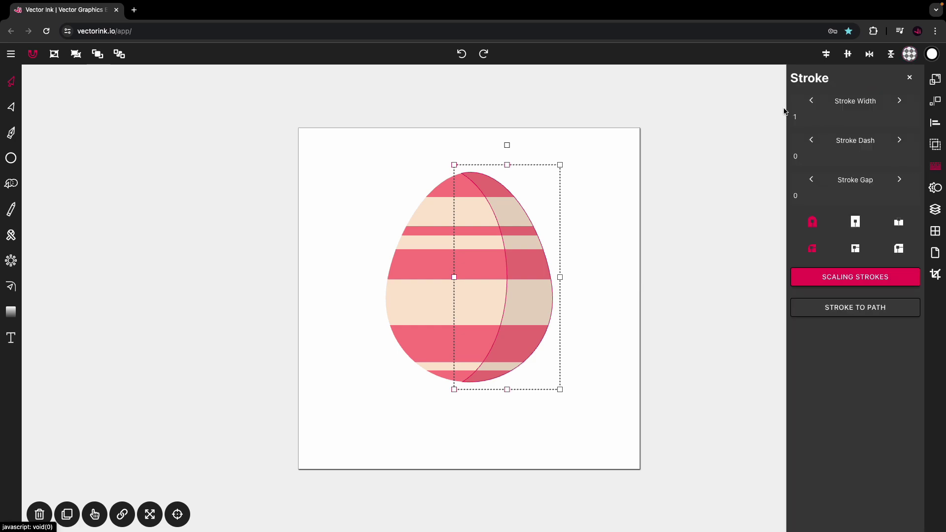
left_click(909, 77)
left_click(681, 171)
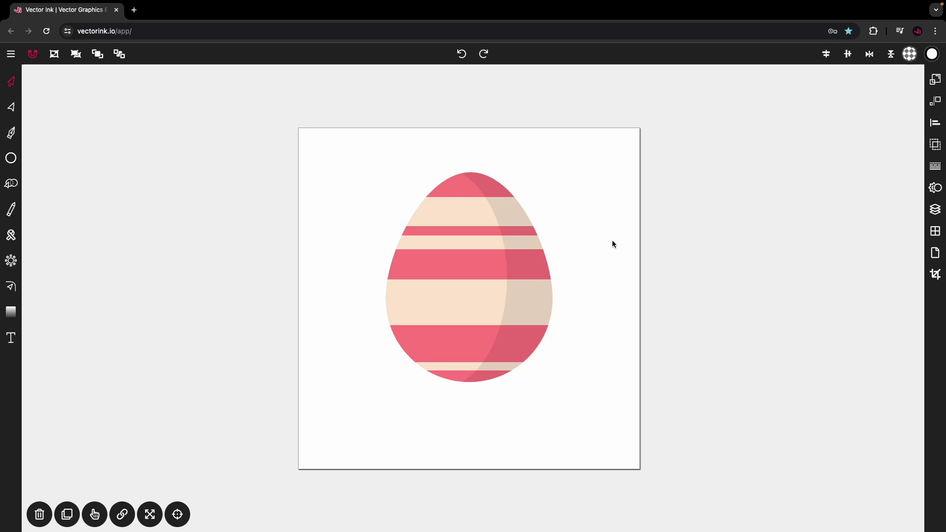
- Draw a flat ellipse across the egg's base and send it to the back
left_click(11, 159)
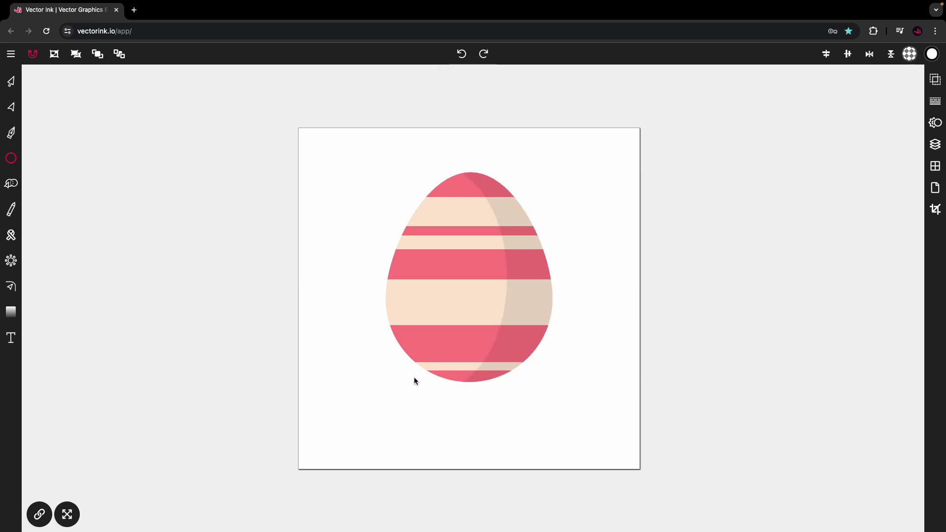
left_click_drag(412, 380, 529, 390)
left_click(12, 81)
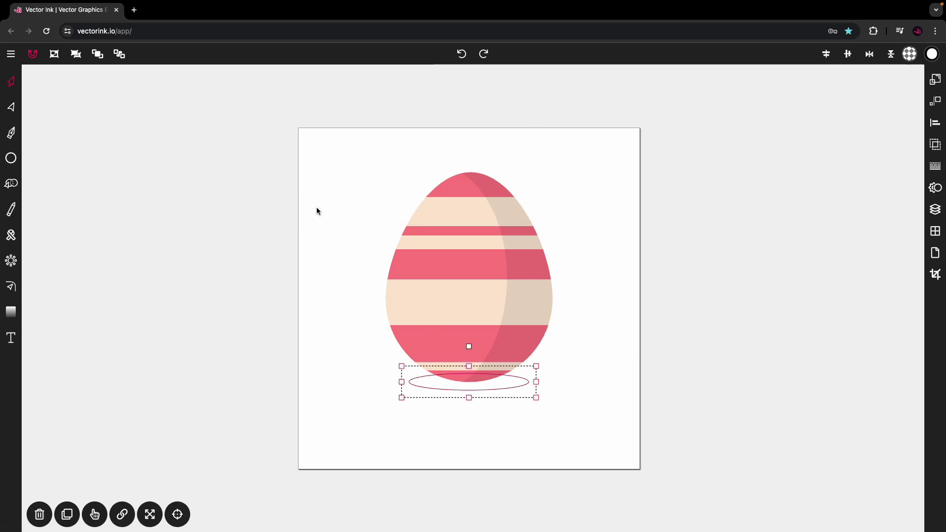
left_click(126, 54)
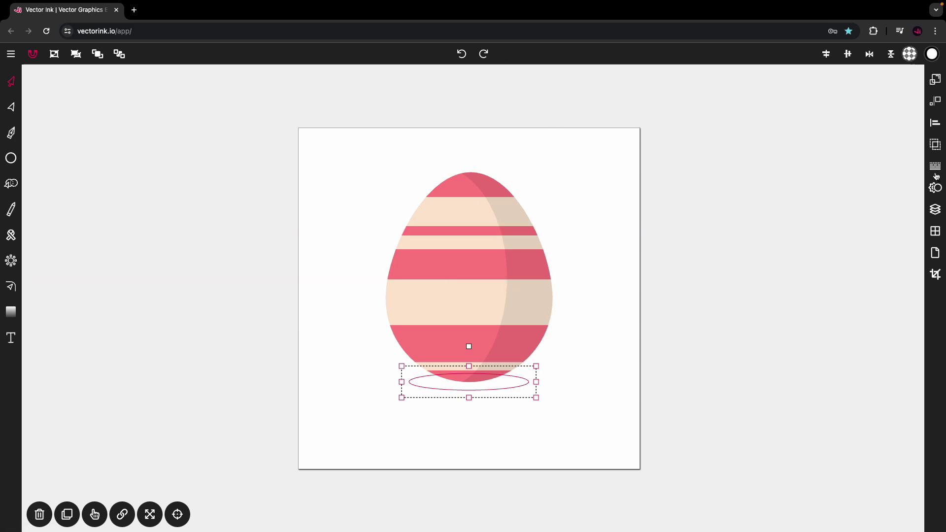
- Give the flat ellipse a light grey fill
left_click(909, 53)
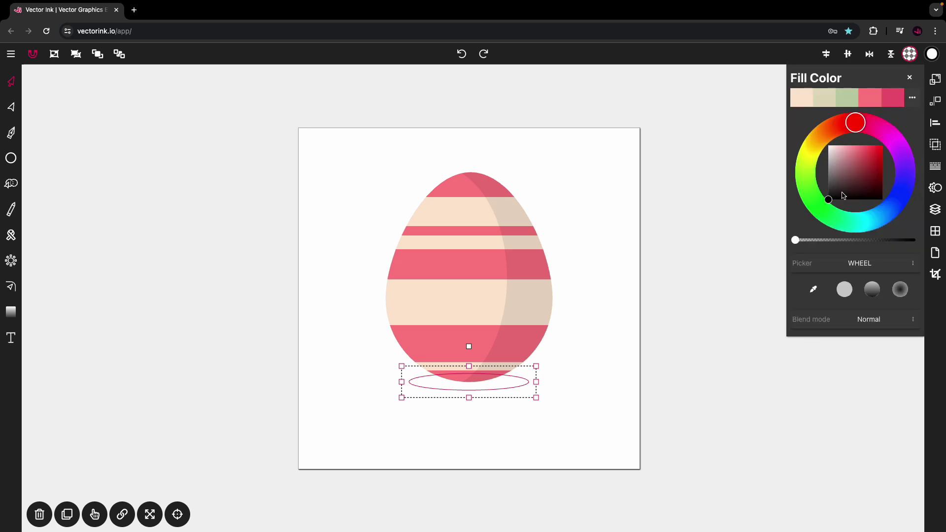
left_click(856, 240)
left_click_drag(856, 241, 805, 240)
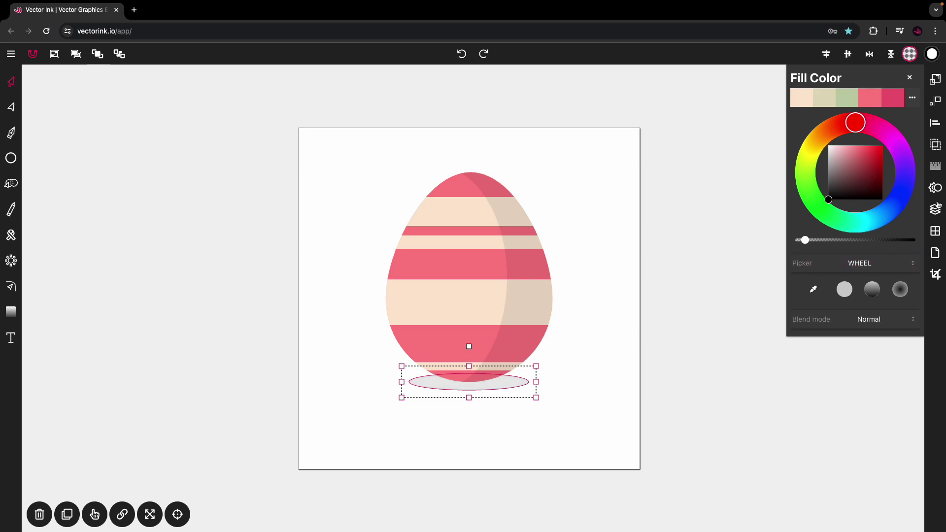
- Leave the shadow ellipse without an outline and shift it slightly right
left_click(935, 166)
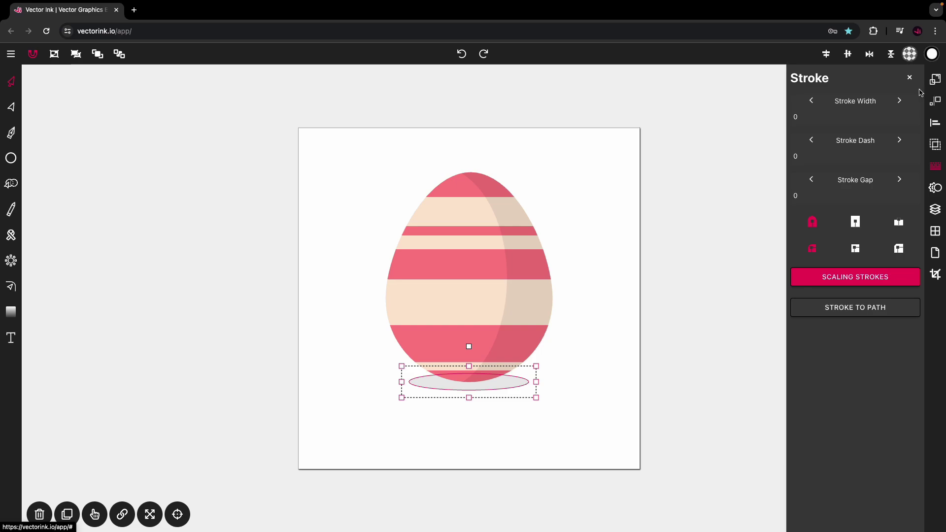
left_click(909, 78)
left_click_drag(629, 344, 648, 345)
left_click(649, 349)
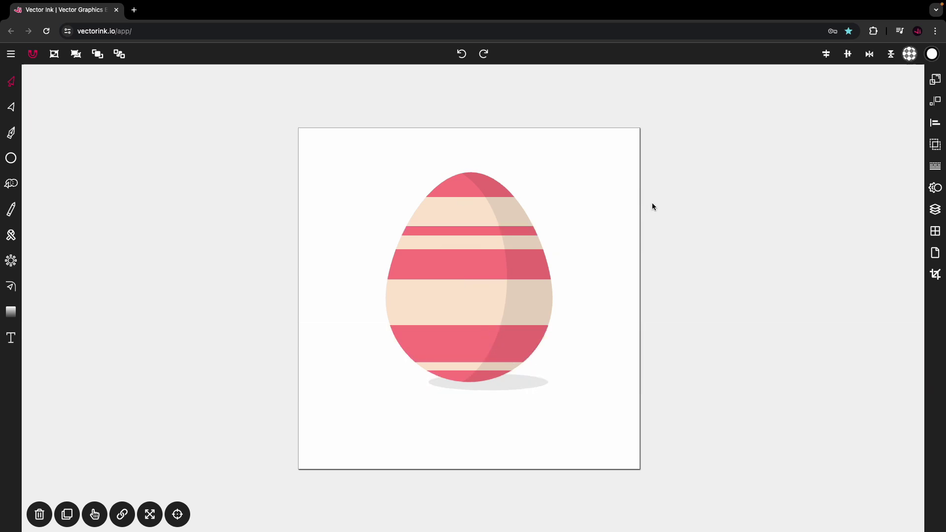
- Set the document background to a peach swatch, darkened slightly to a tan beige
left_click(935, 253)
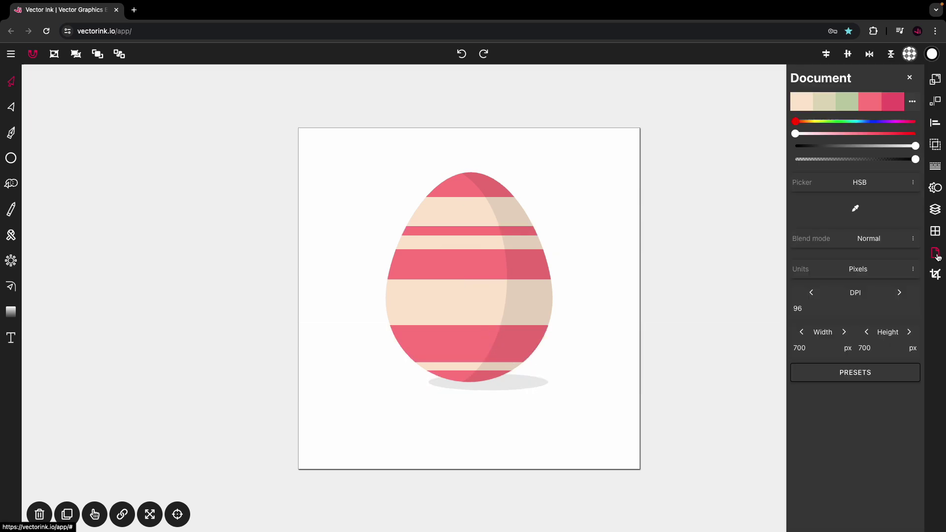
left_click(824, 102)
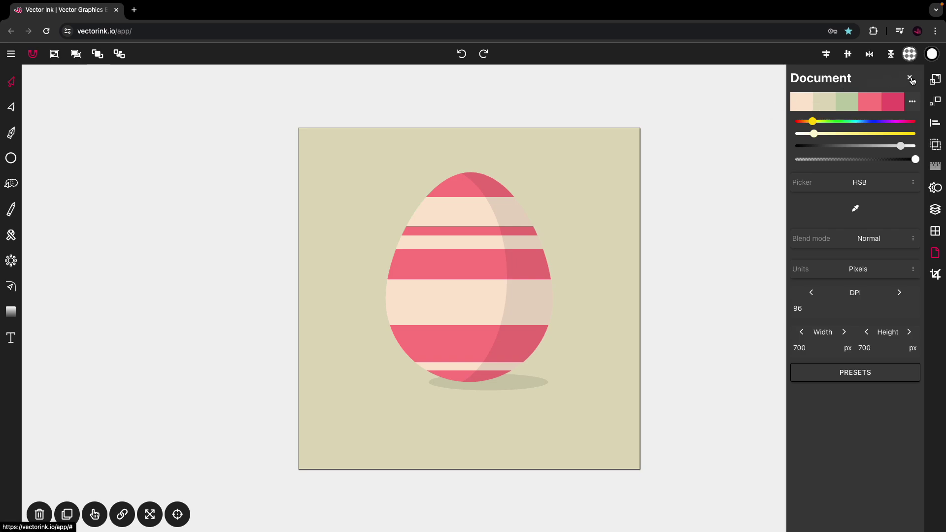
left_click(809, 102)
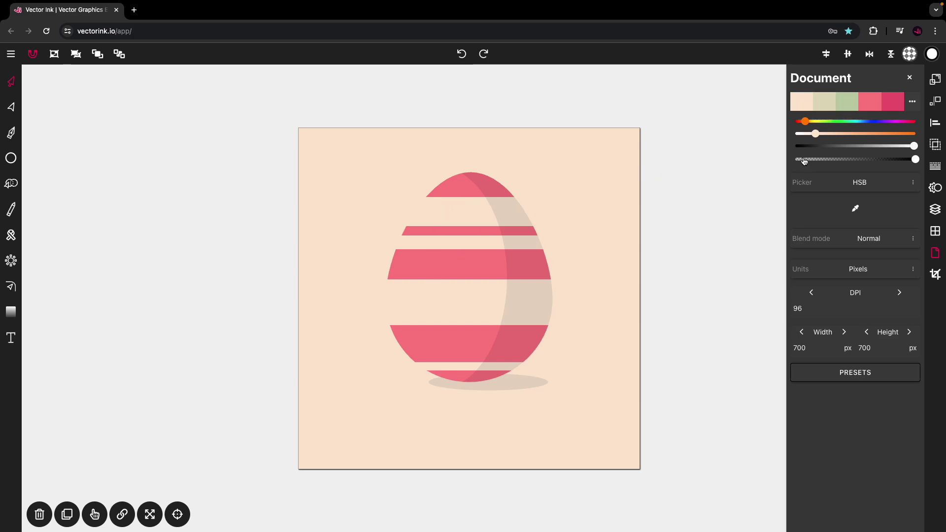
left_click_drag(914, 146, 910, 148)
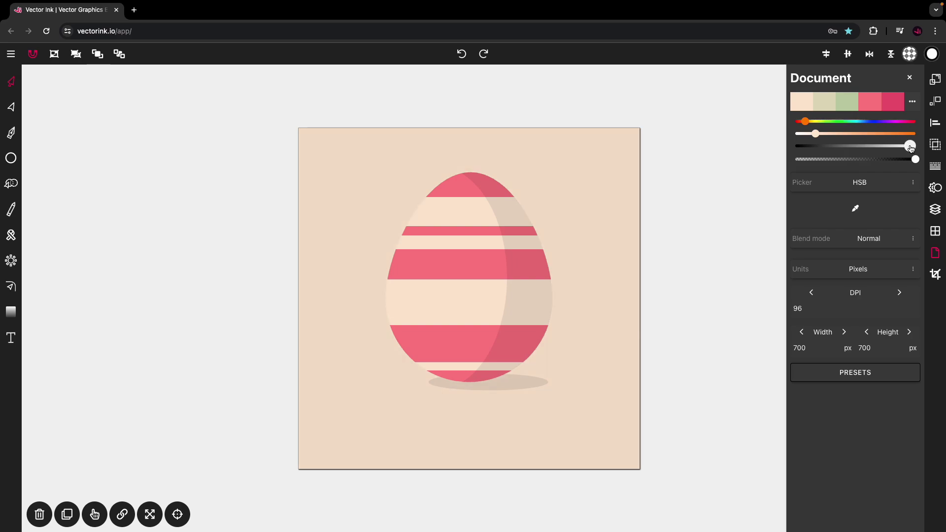
left_click(909, 77)
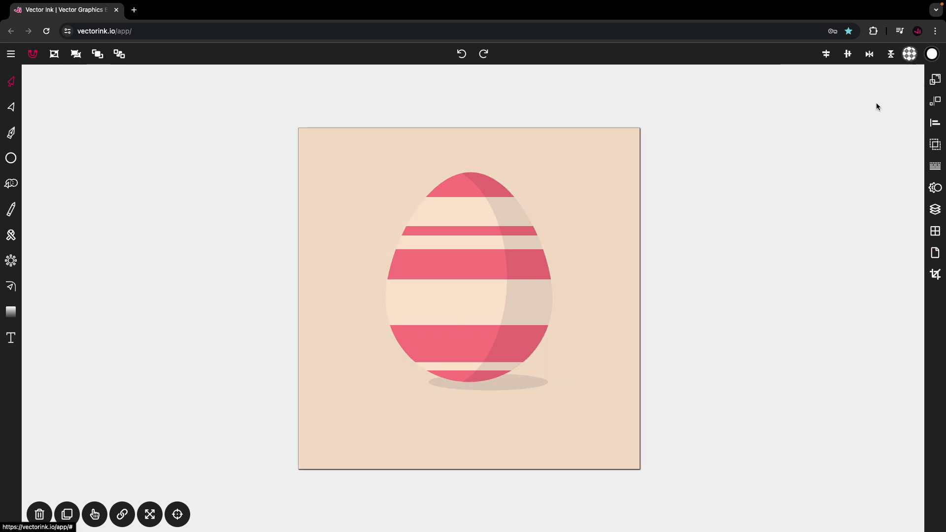